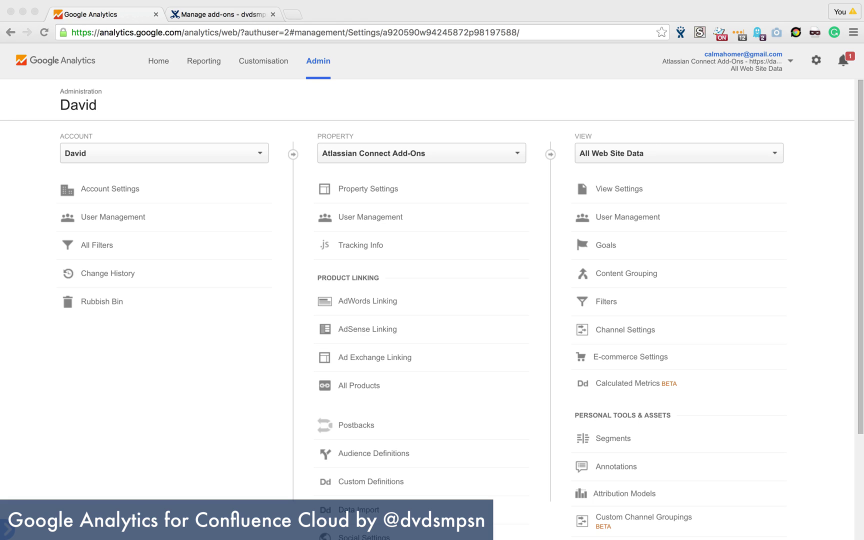
- Start a new property named 'Example Google Analytics for Confluence Cloud Wiki'
click(515, 155)
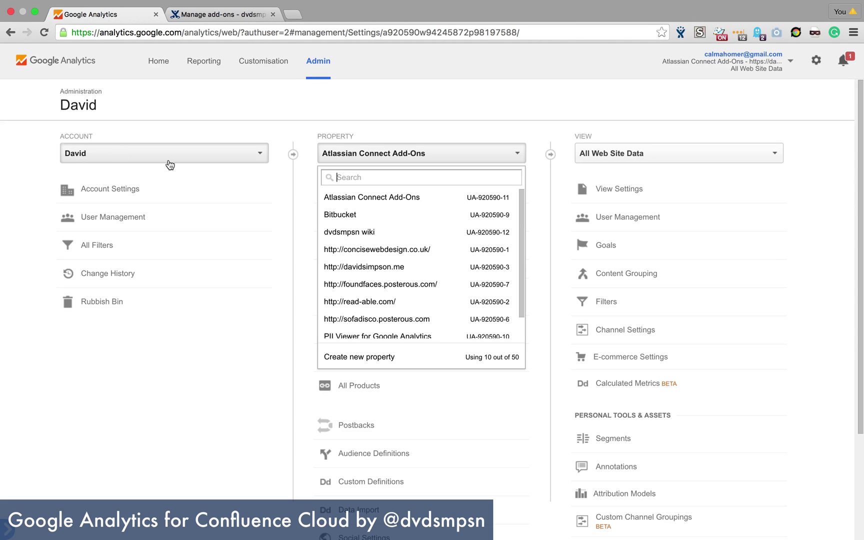
click(358, 357)
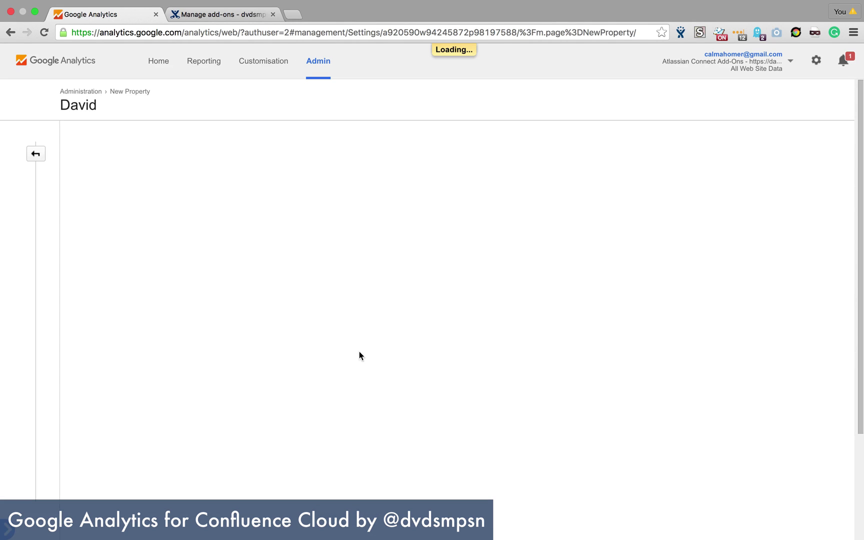
click(118, 365)
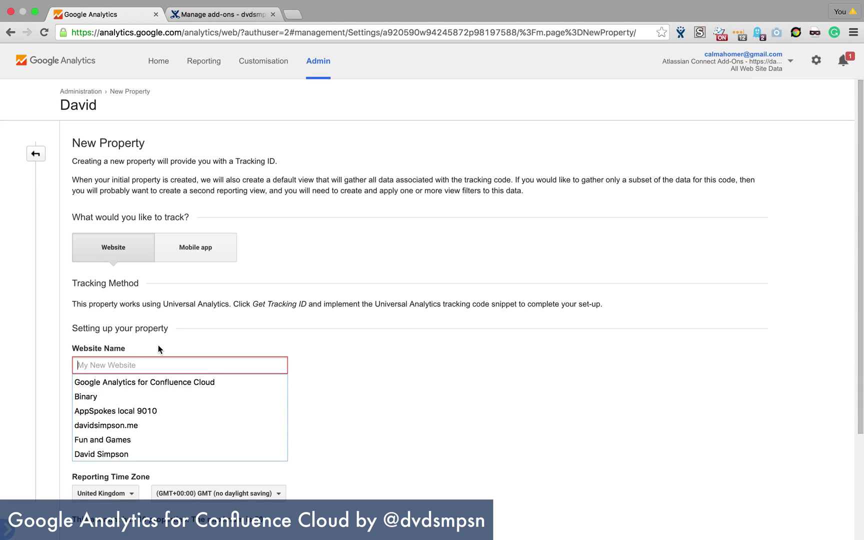
key(Down)
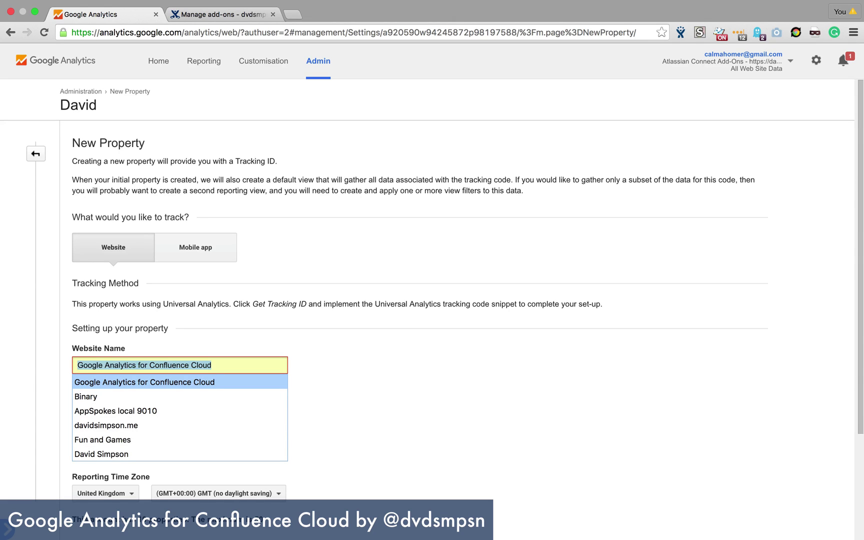
key(Return)
text(Example )
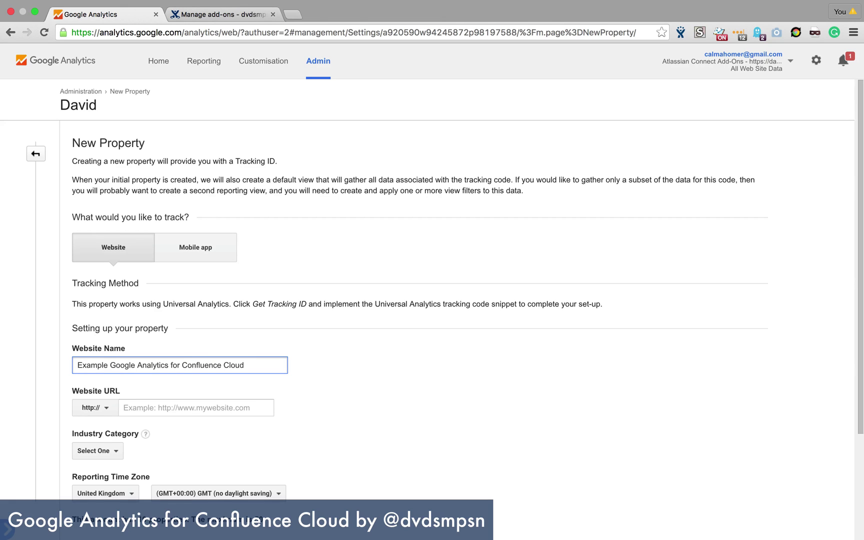
text( Wiki)
click(155, 407)
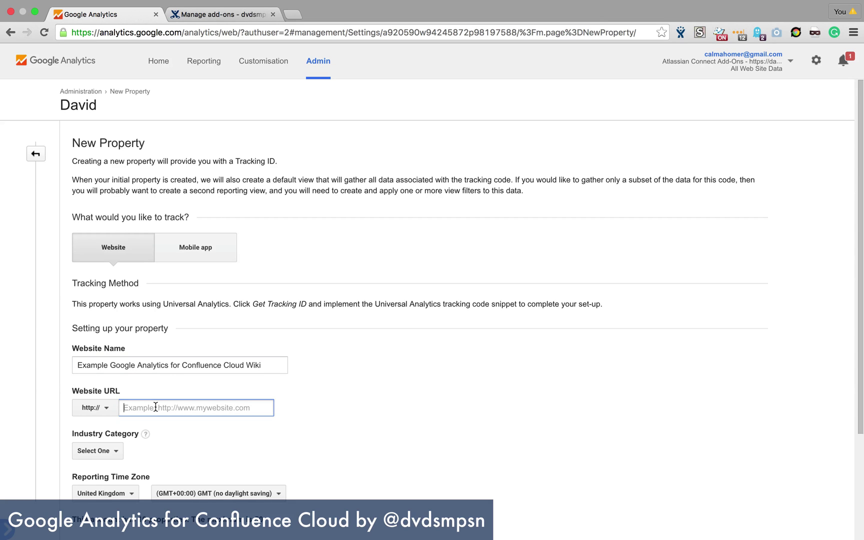
click(98, 410)
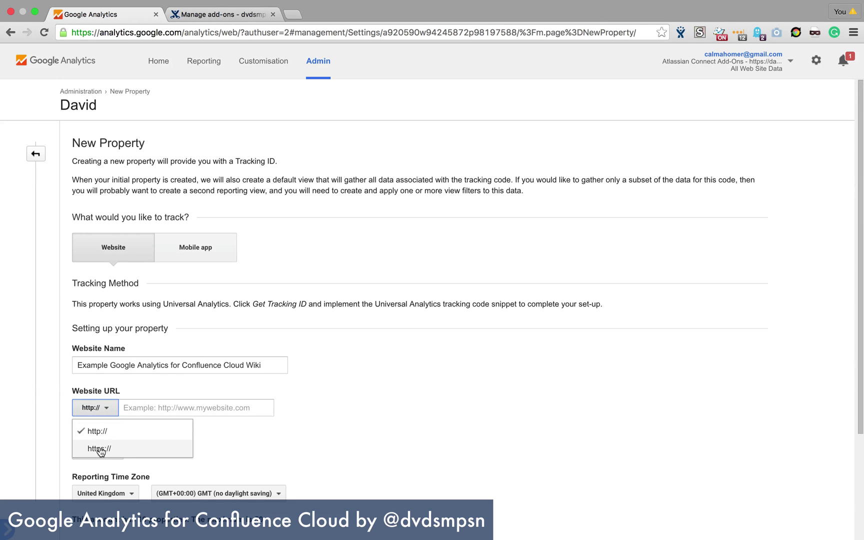
click(100, 449)
click(140, 407)
text(dd)
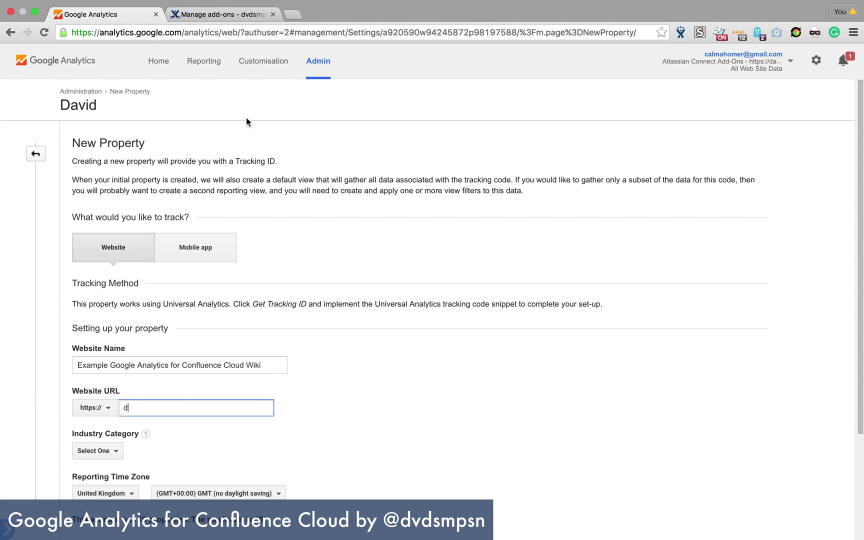
click(220, 14)
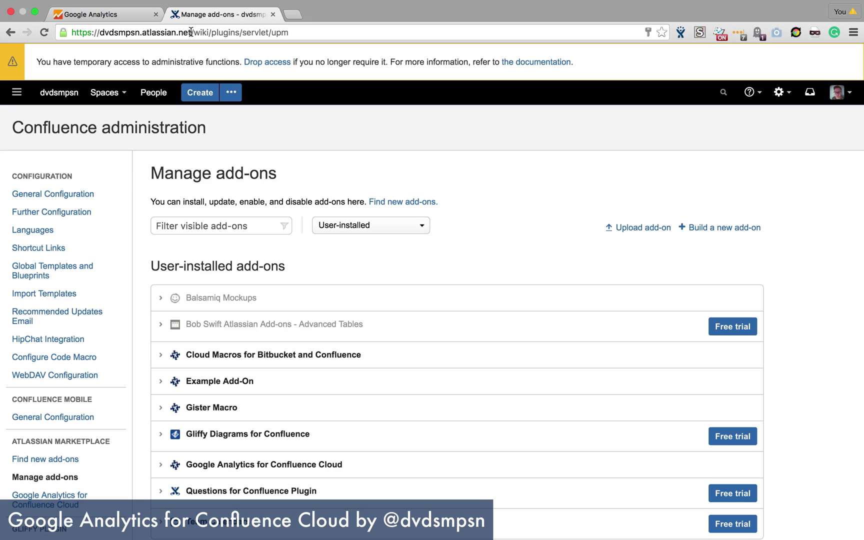
click(103, 14)
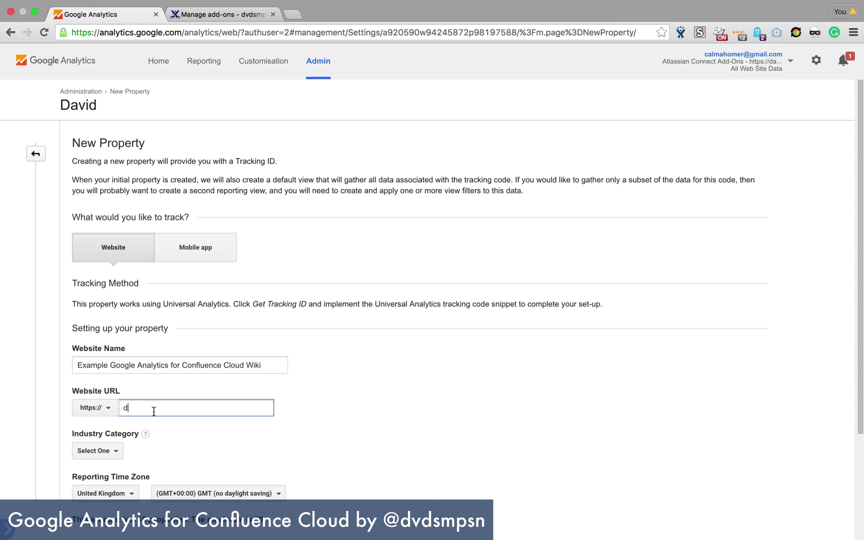
key(BackSpace)
text(https://dvdsmpsn.atlassian.net)
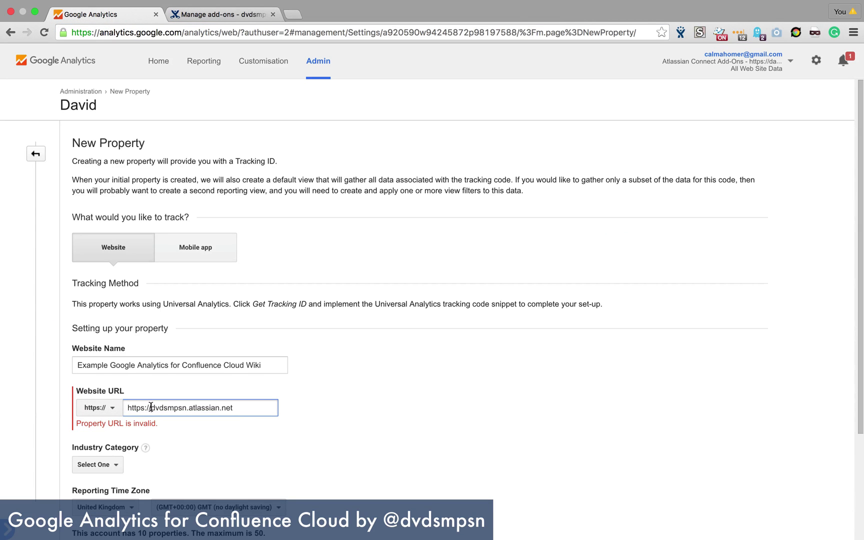
drag(151, 408, 93, 408)
key(BackSpace)
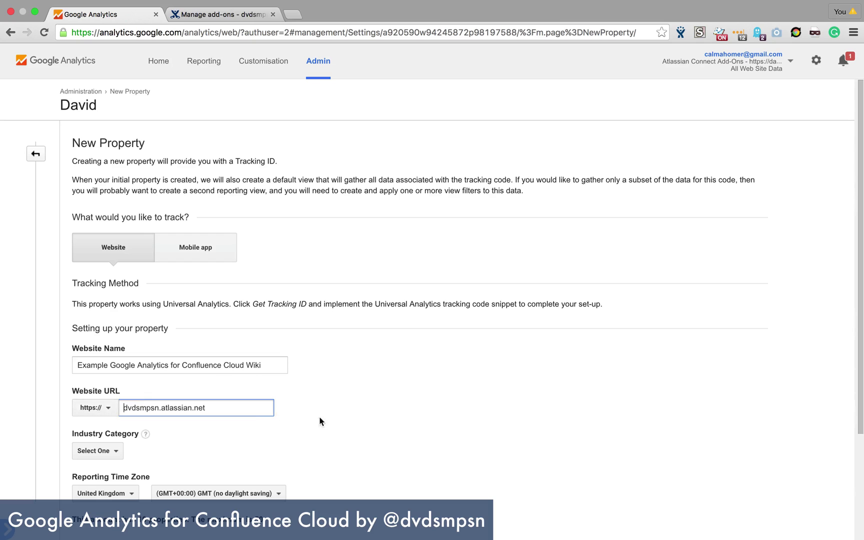
click(320, 421)
- Choose Computers and Electronics as the industry category
scroll(342, 414, down, 3)
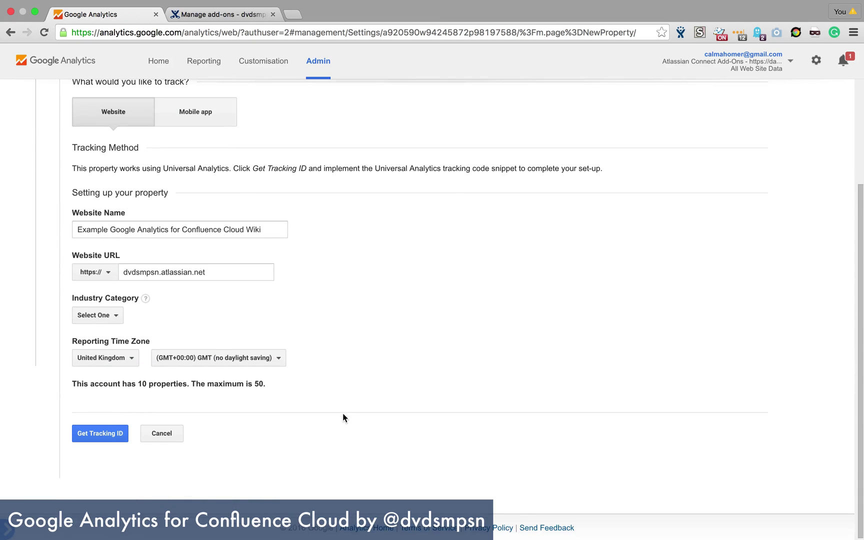
click(114, 316)
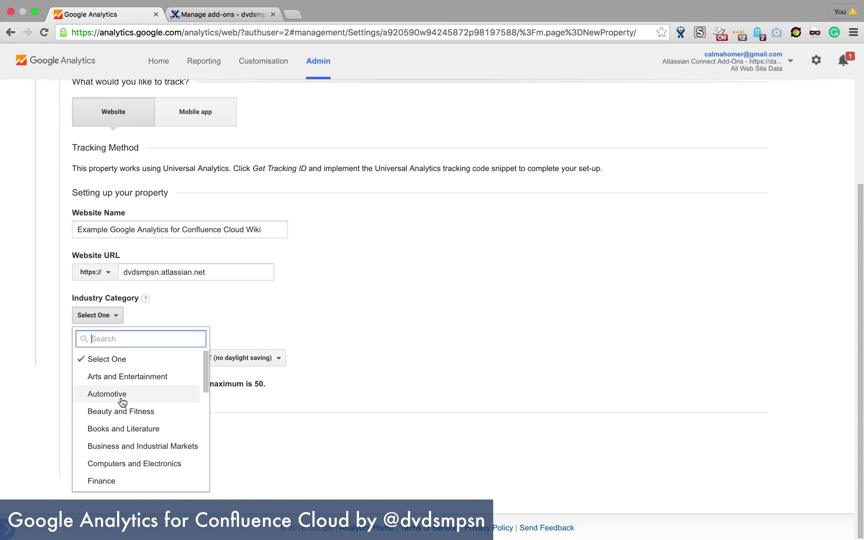
click(135, 464)
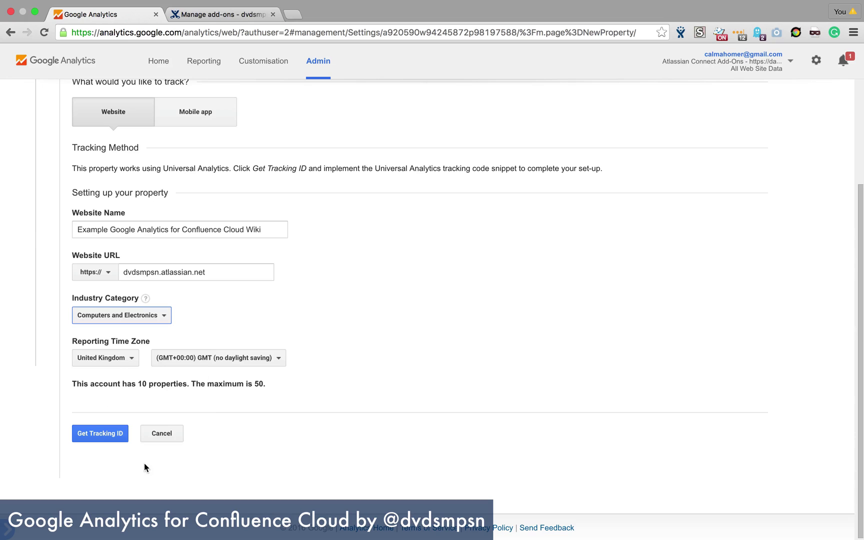
- Create the property and select its new tracking ID and tracking code snippet
click(102, 435)
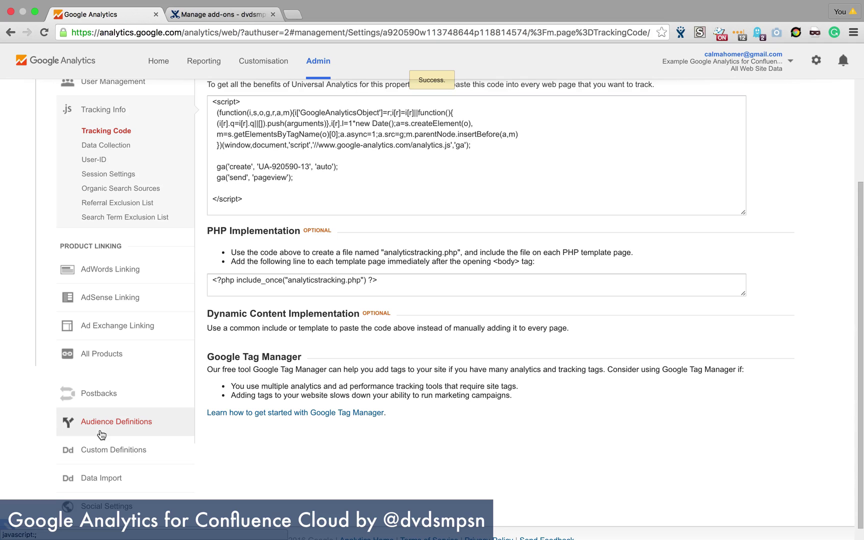
scroll(102, 435, up, 3)
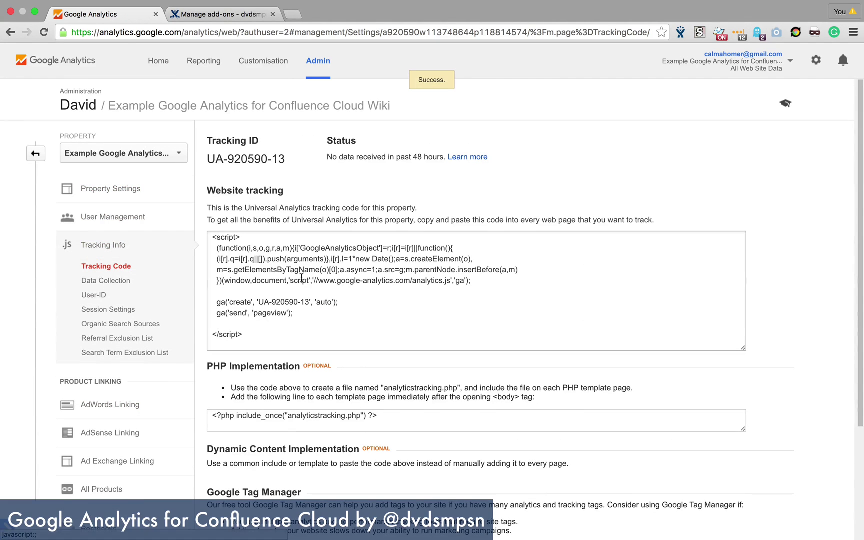
scroll(270, 310, down, 1)
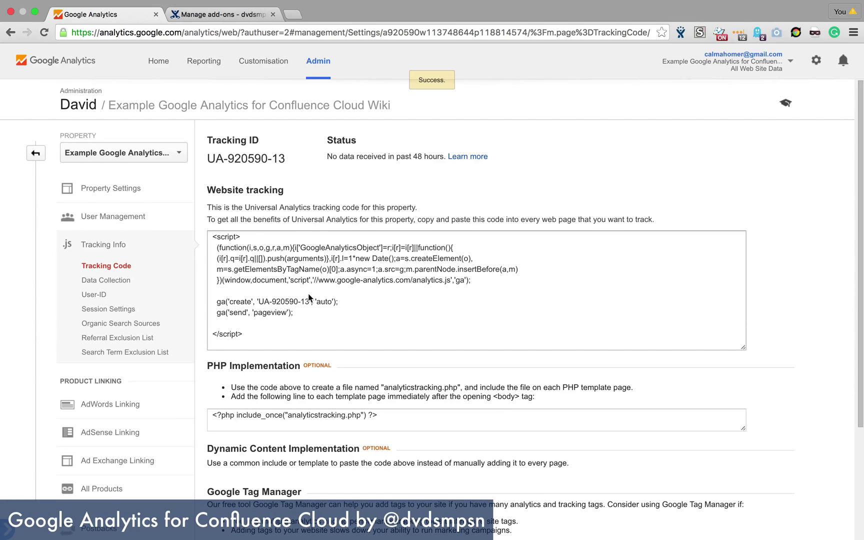
drag(259, 300, 309, 302)
key(super+a)
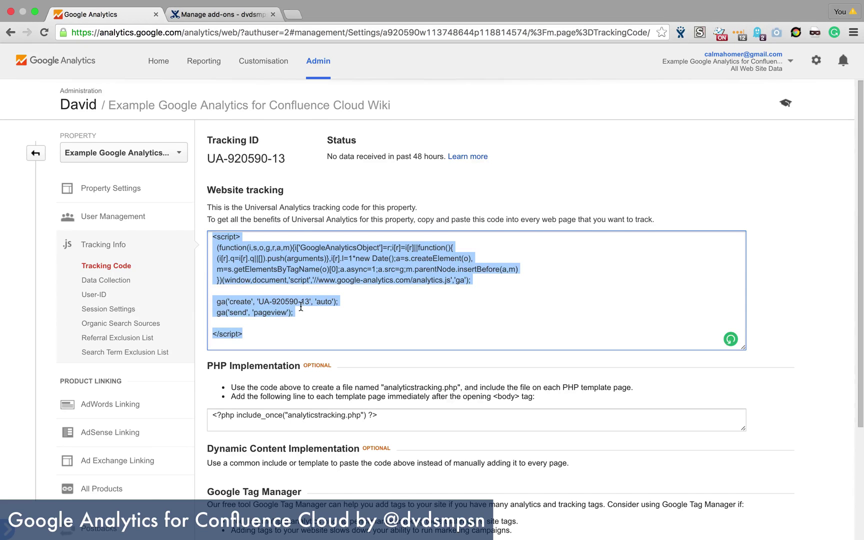
scroll(297, 319, down, 4)
scroll(297, 326, down, 3)
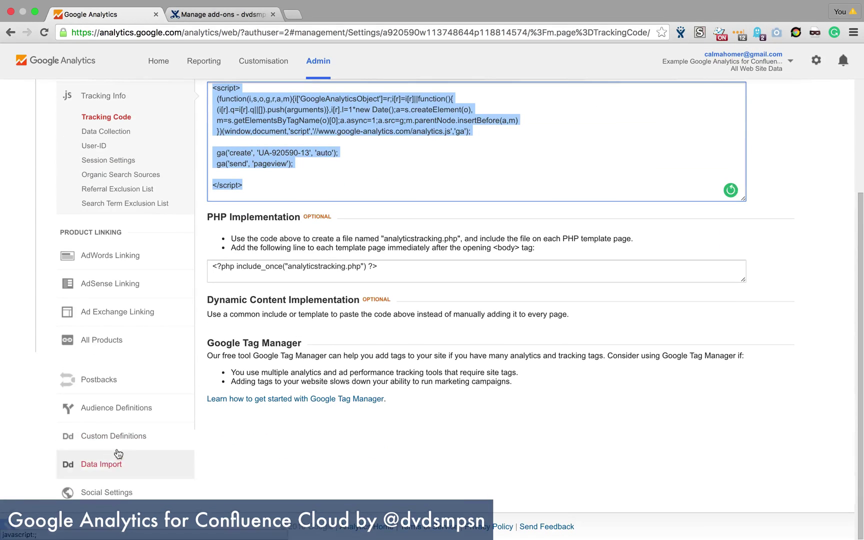
click(132, 443)
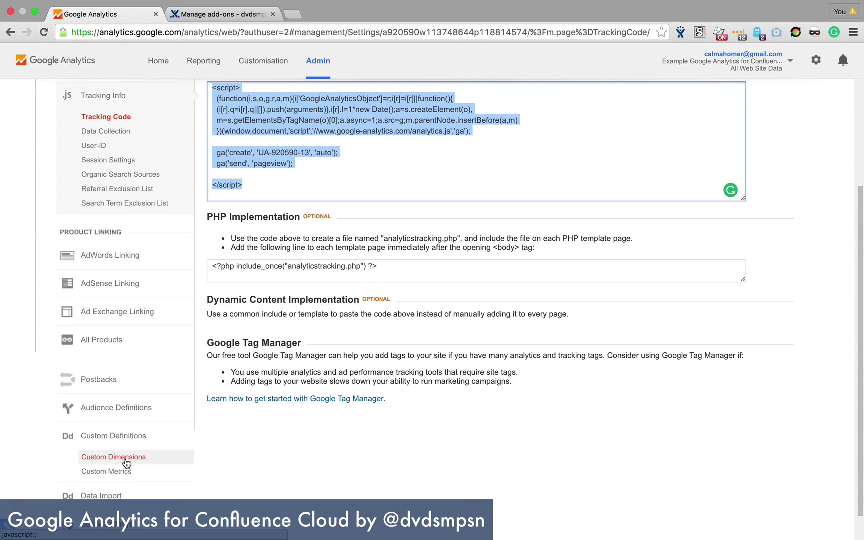
- Create custom dimensions Space Key and Content ID
click(126, 460)
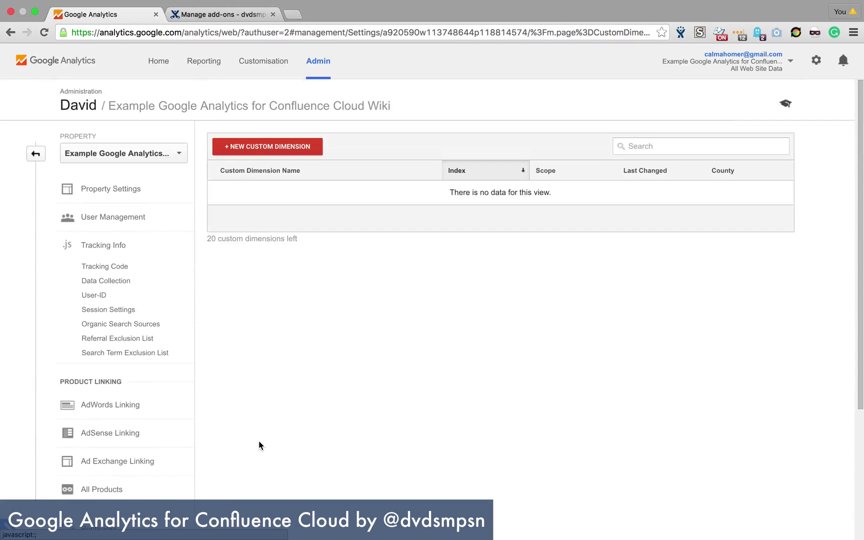
click(279, 126)
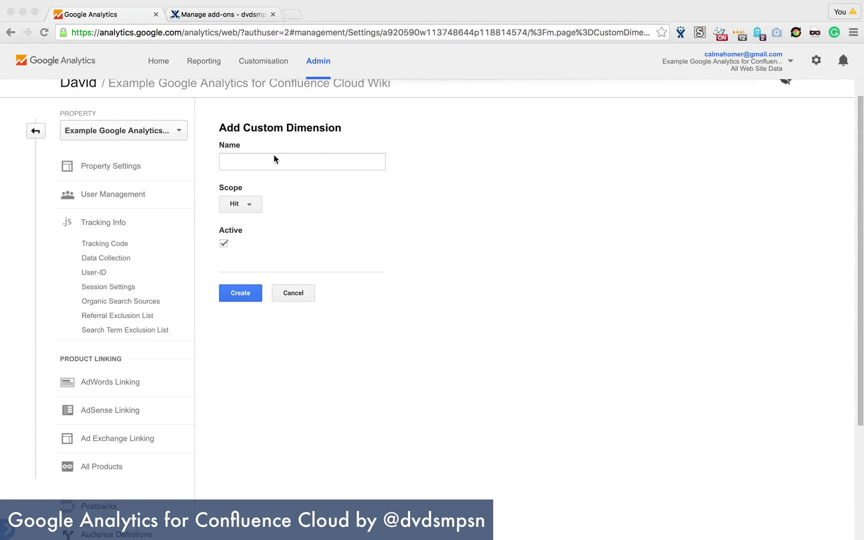
click(273, 160)
text(Space)
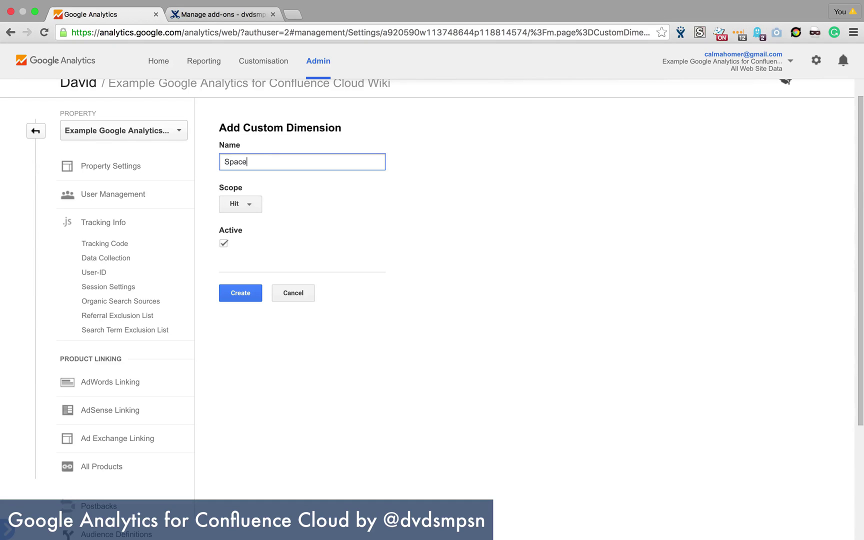
text( Key)
click(248, 295)
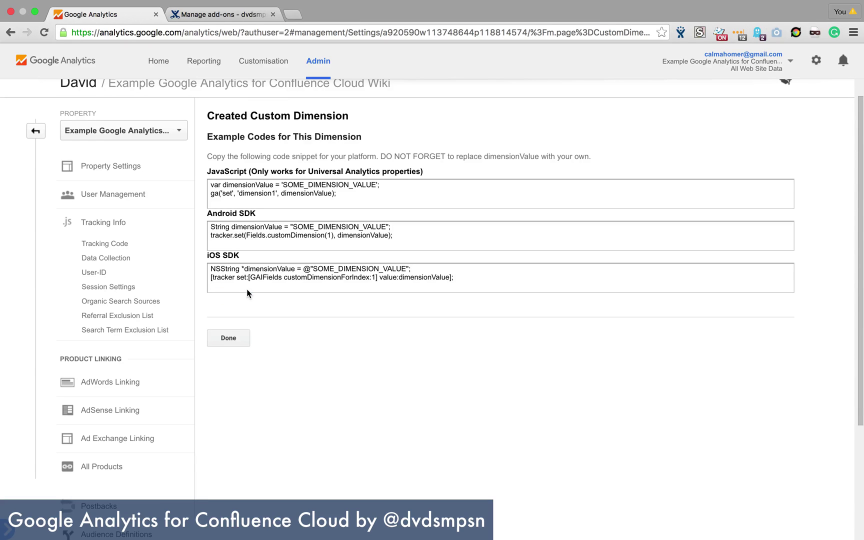
click(231, 337)
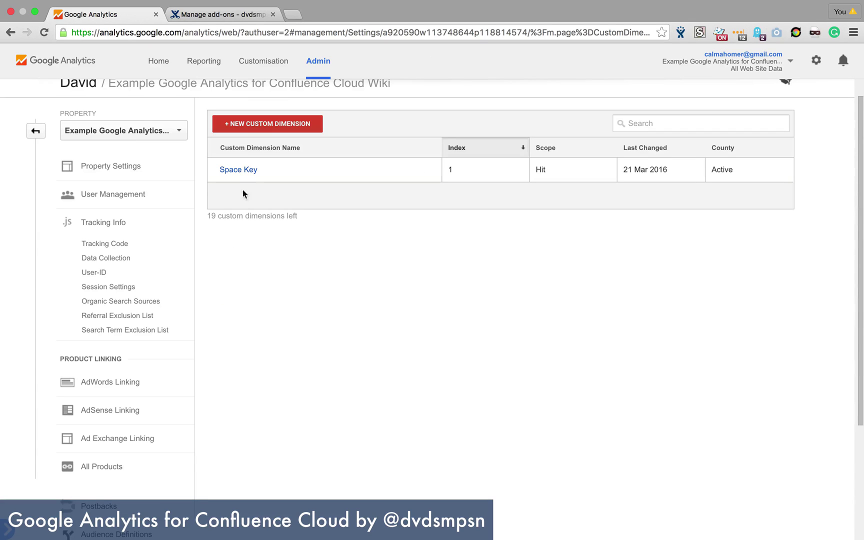
click(262, 129)
click(253, 158)
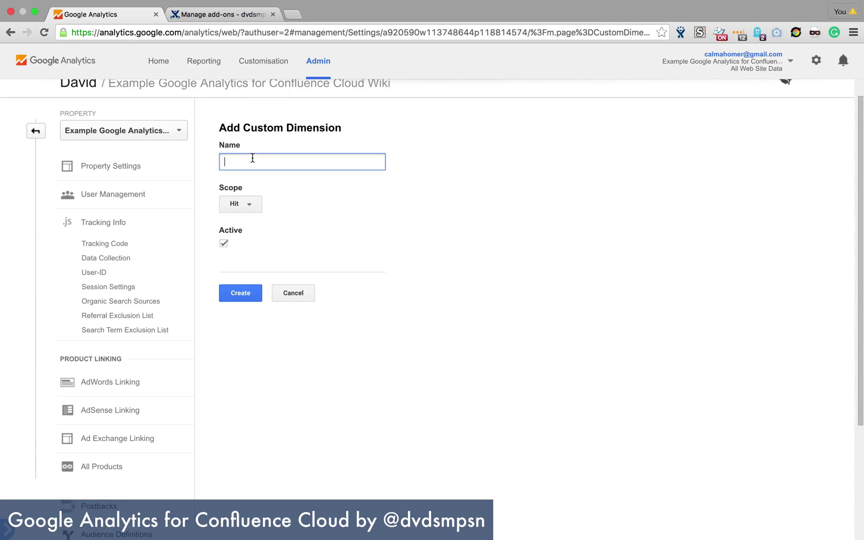
text(Content ID)
scroll(248, 198, down, 1)
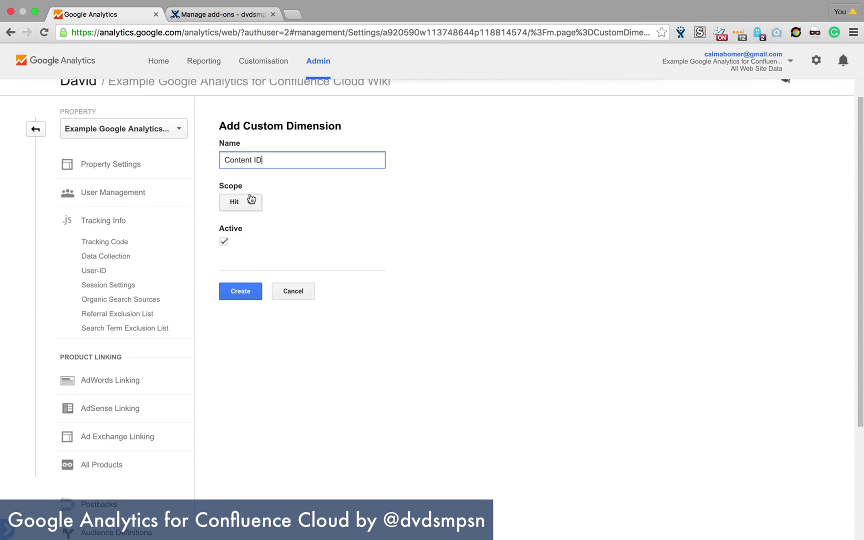
click(239, 293)
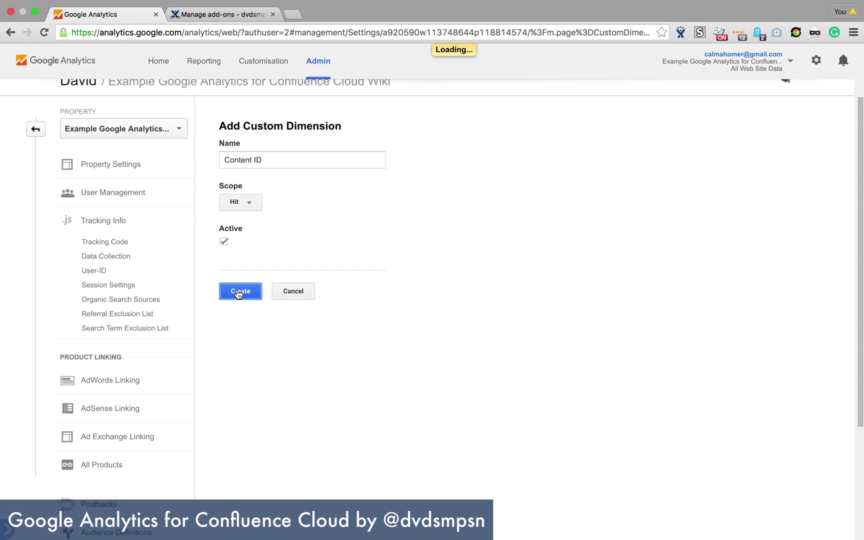
click(231, 335)
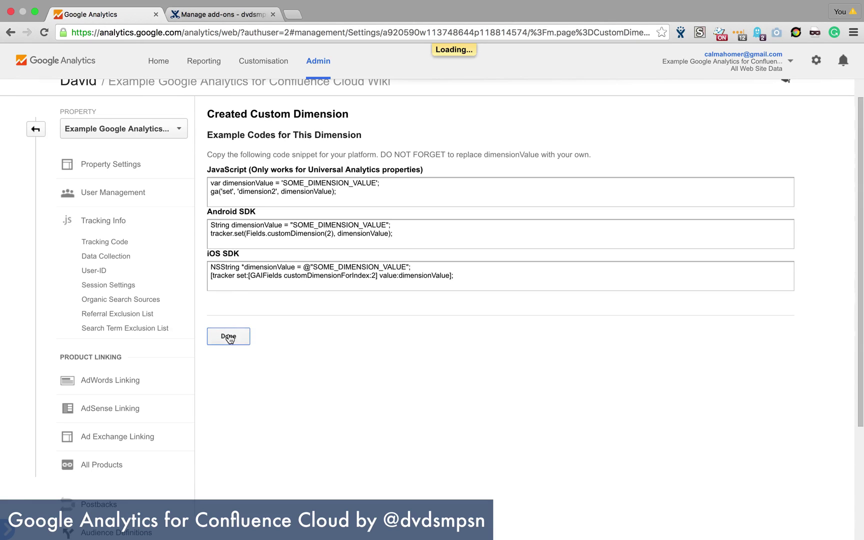
- Create custom dimensions Content Type and Content Context
click(270, 123)
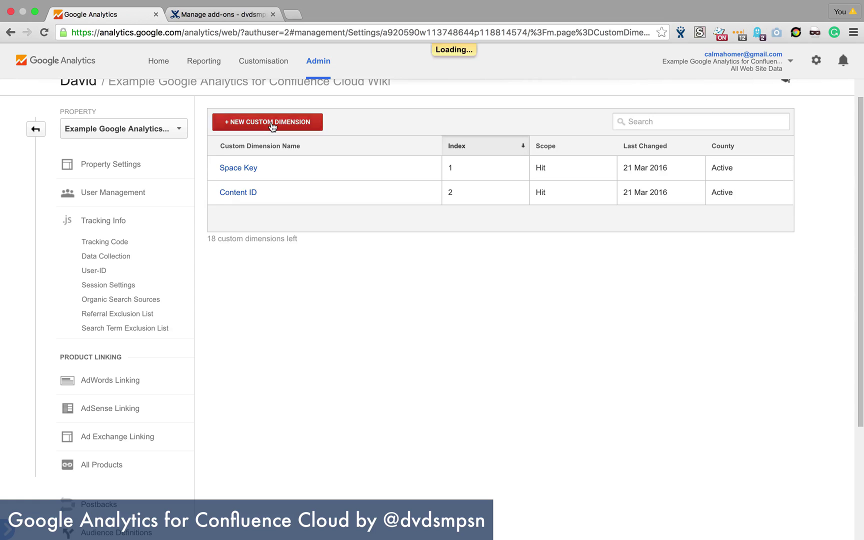
click(247, 159)
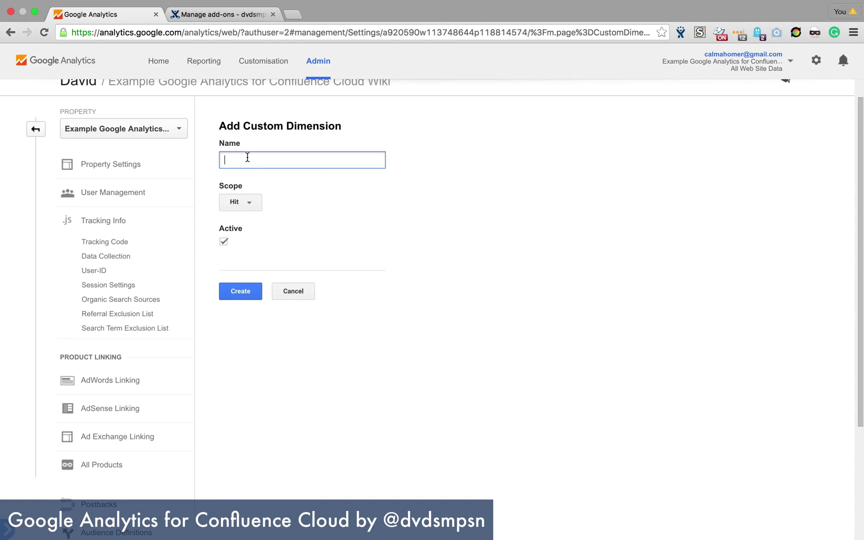
text(Content Type)
click(240, 294)
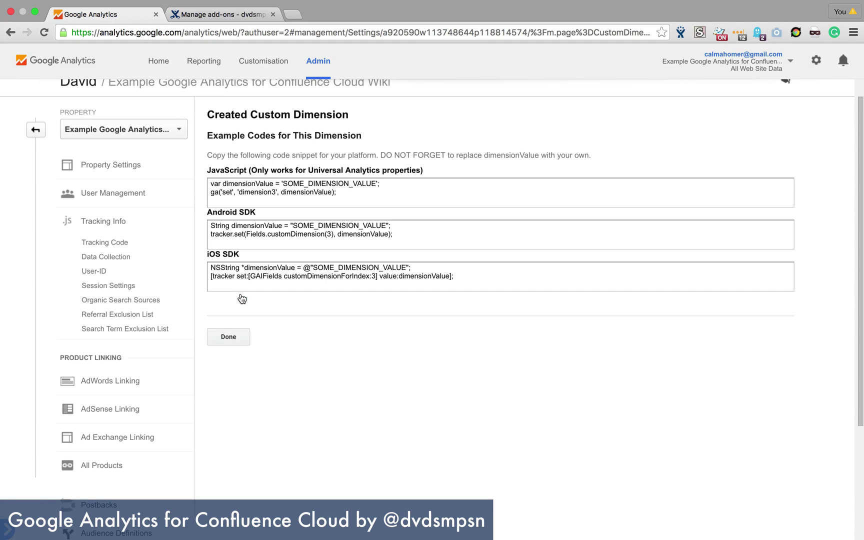
click(227, 336)
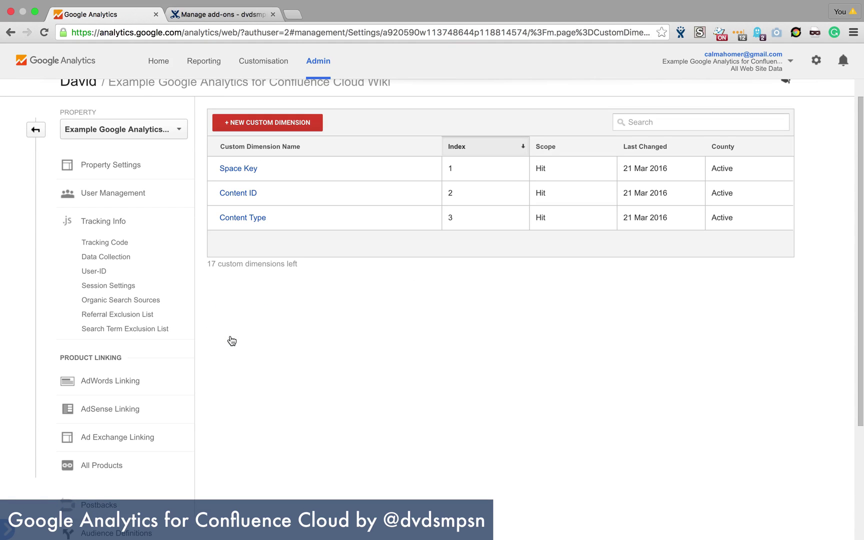
click(255, 124)
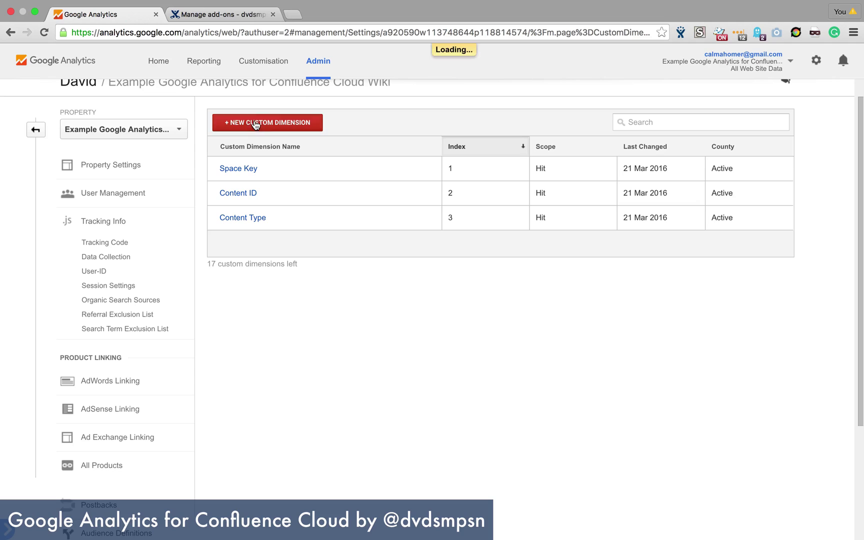
click(243, 164)
text(Co)
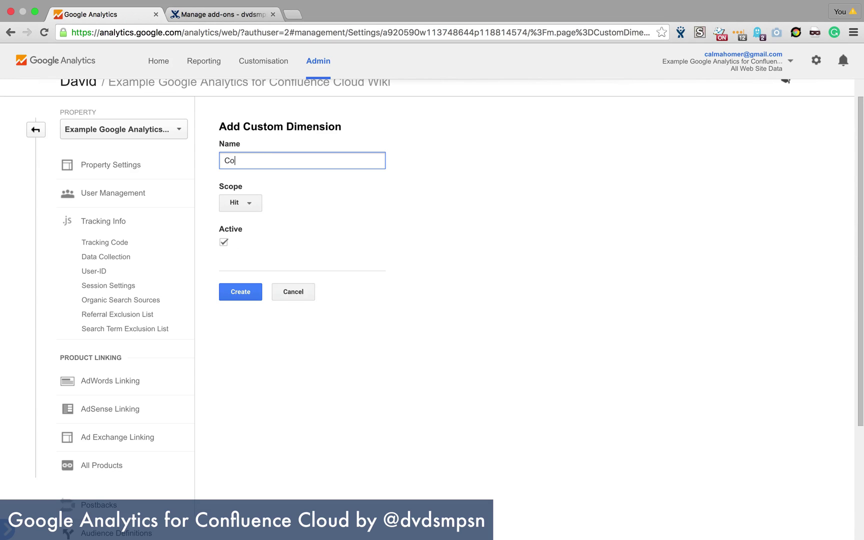
text(ntent Context)
click(239, 294)
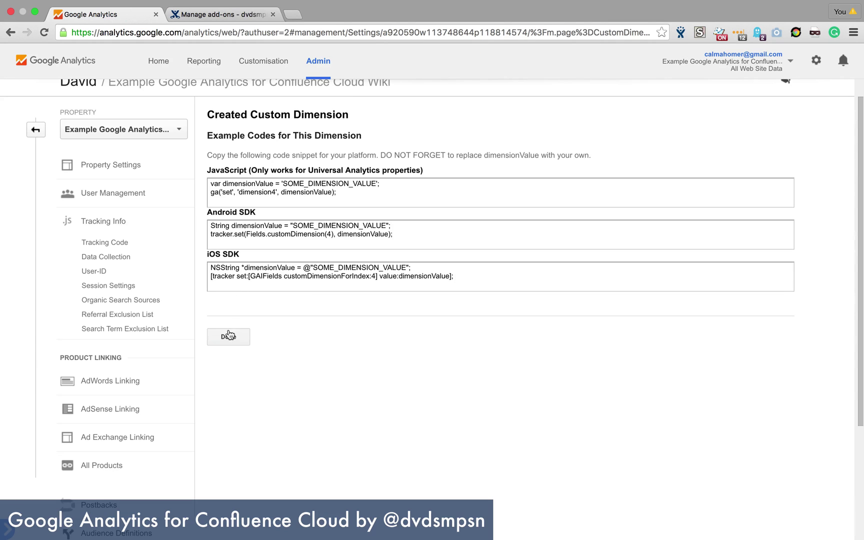
click(229, 337)
- Create the User Key custom dimension with User scope
click(267, 128)
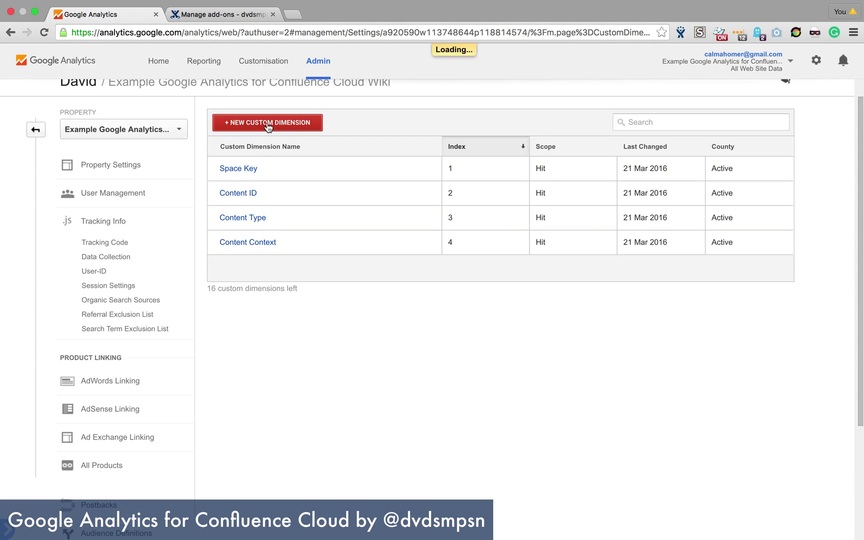
click(254, 162)
text(User Key)
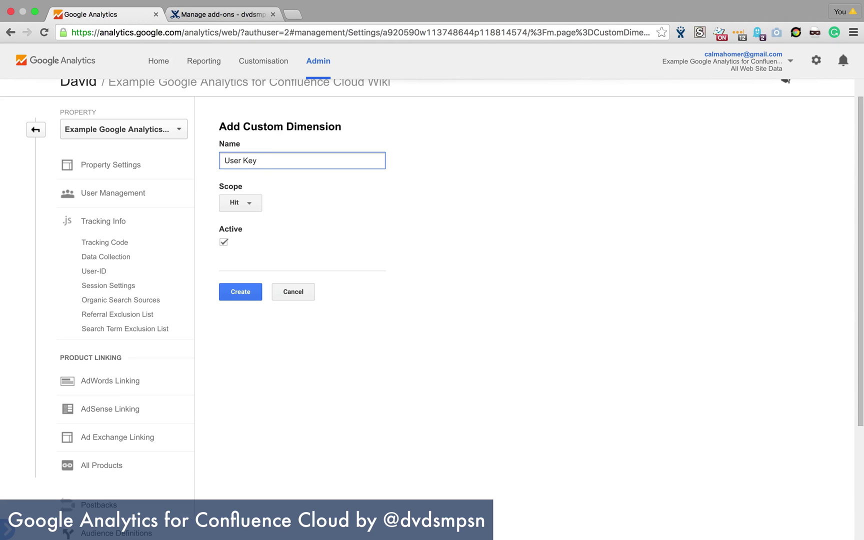
click(251, 202)
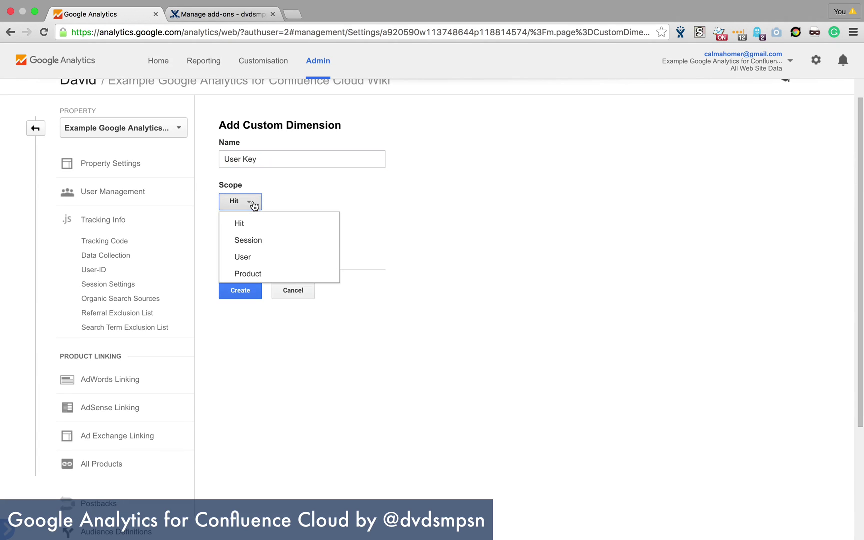
click(249, 257)
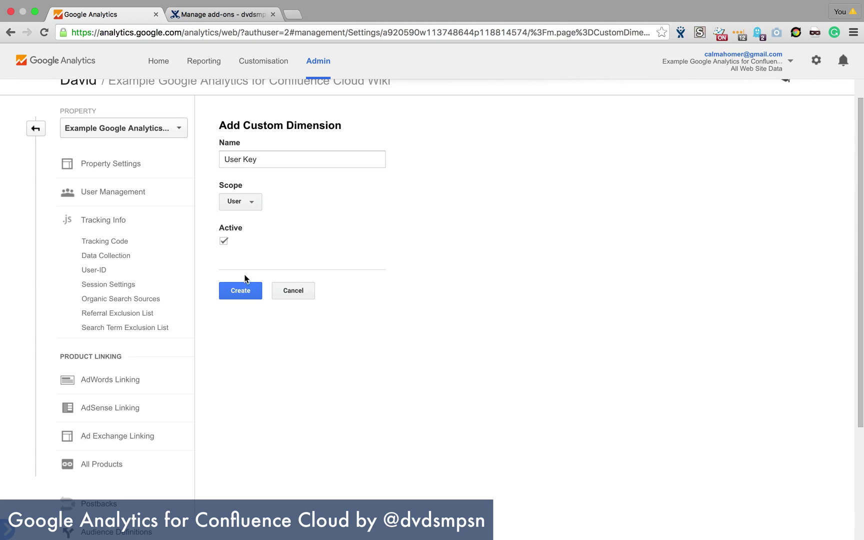
click(244, 295)
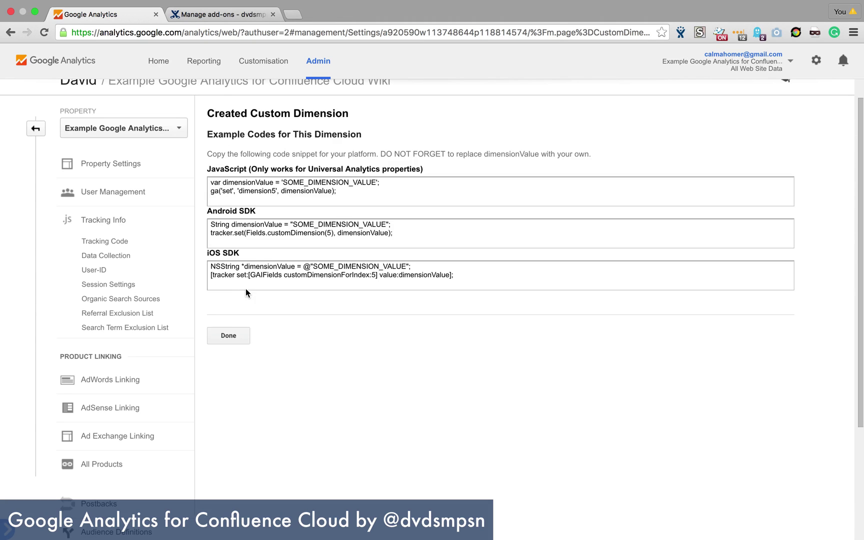
click(228, 341)
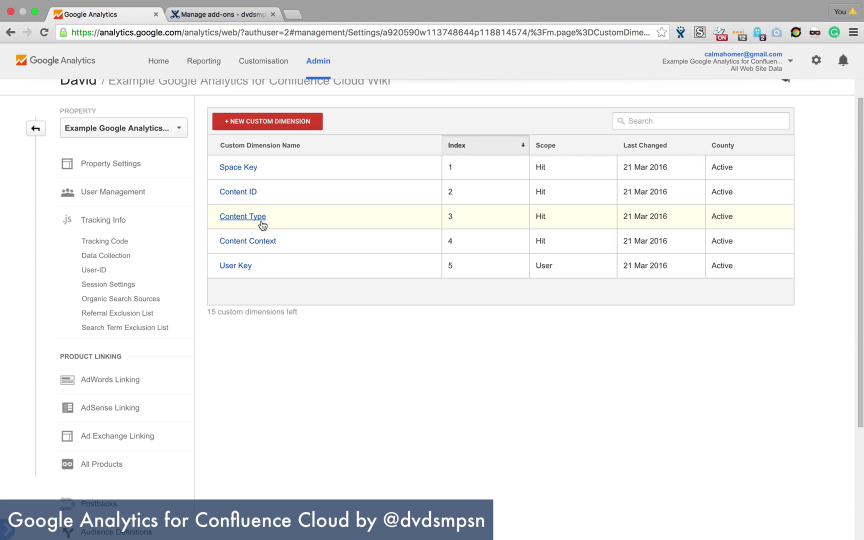
scroll(338, 244, down, 5)
scroll(276, 207, up, 6)
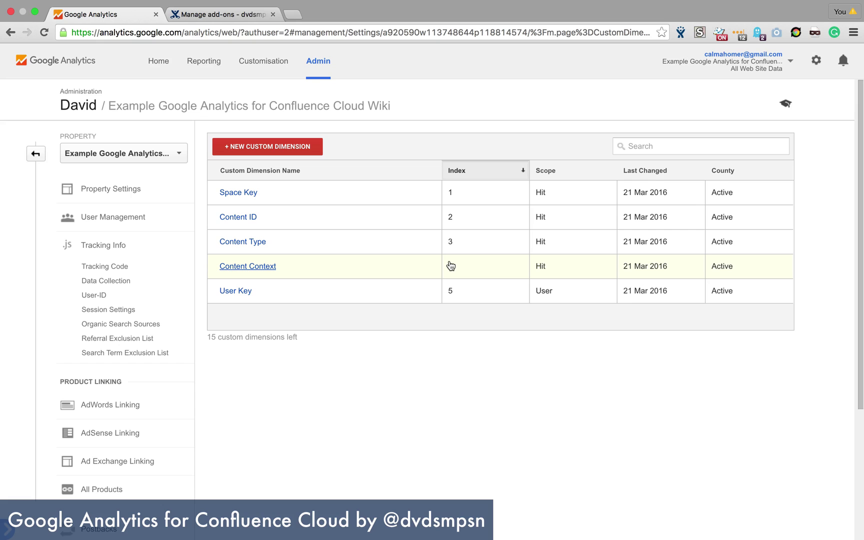
- Go to Confluence's Manage add-ons page, cancel the Upload add-on form, and browse the list
click(216, 16)
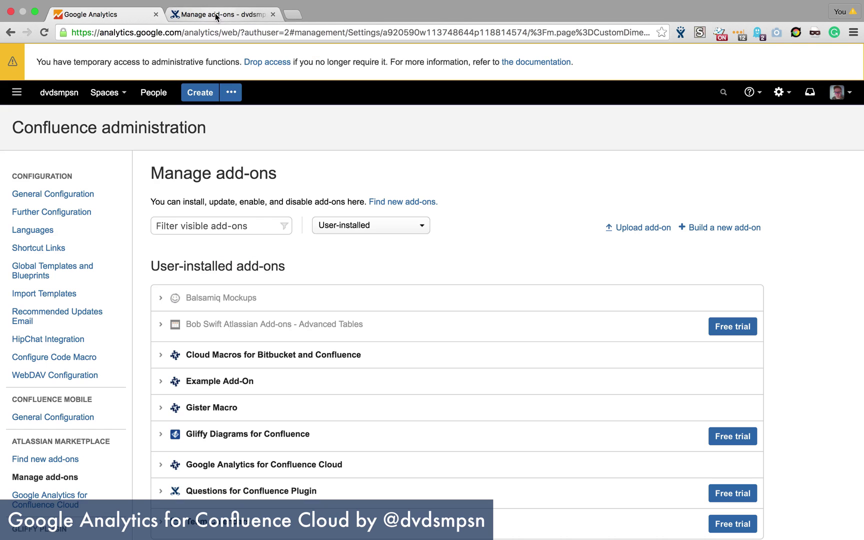
click(642, 228)
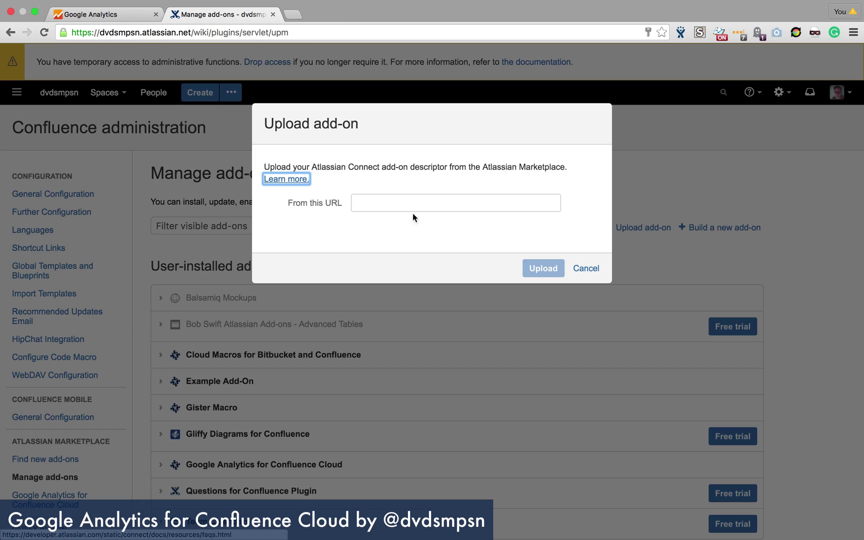
click(358, 202)
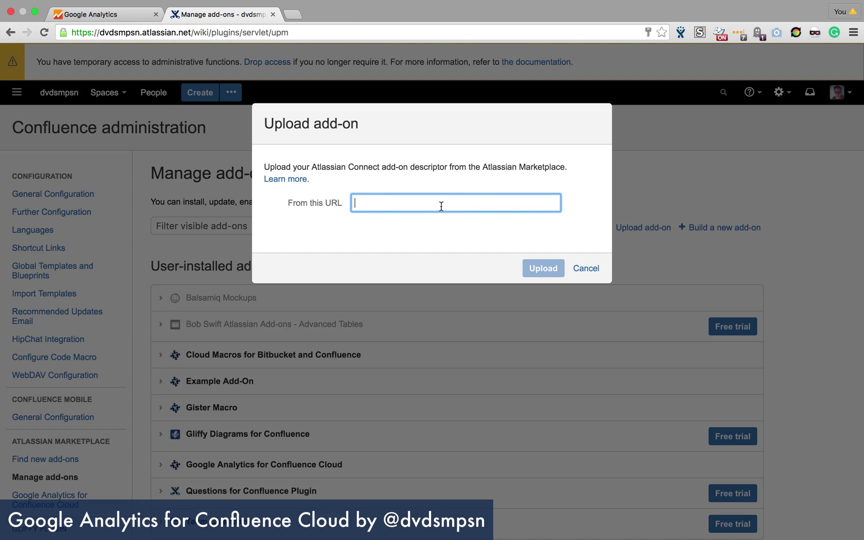
click(597, 272)
scroll(592, 266, down, 3)
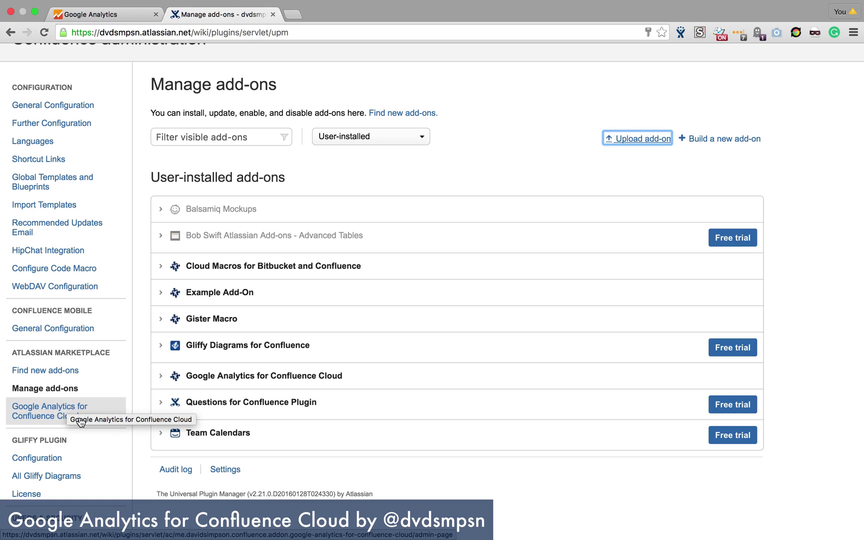
- Open the Google Analytics for Confluence Cloud configure page and select its stored Tracking ID
click(42, 416)
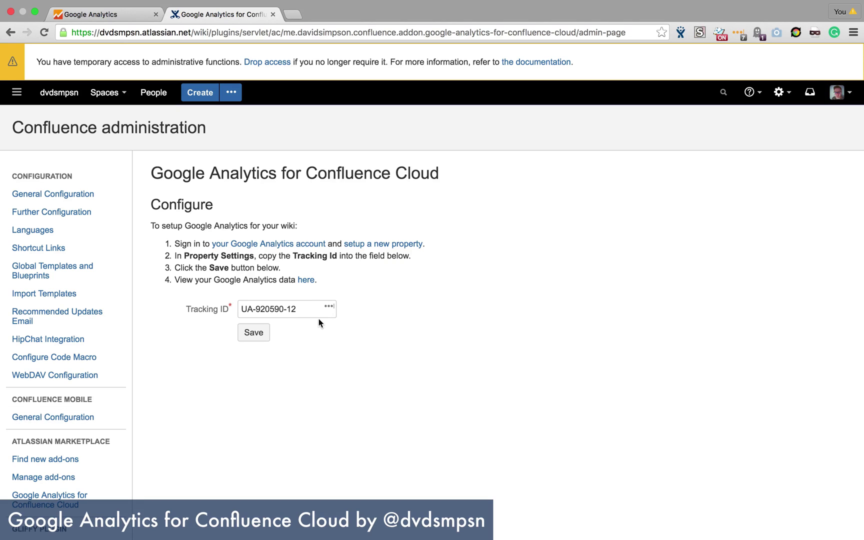
drag(299, 309, 235, 307)
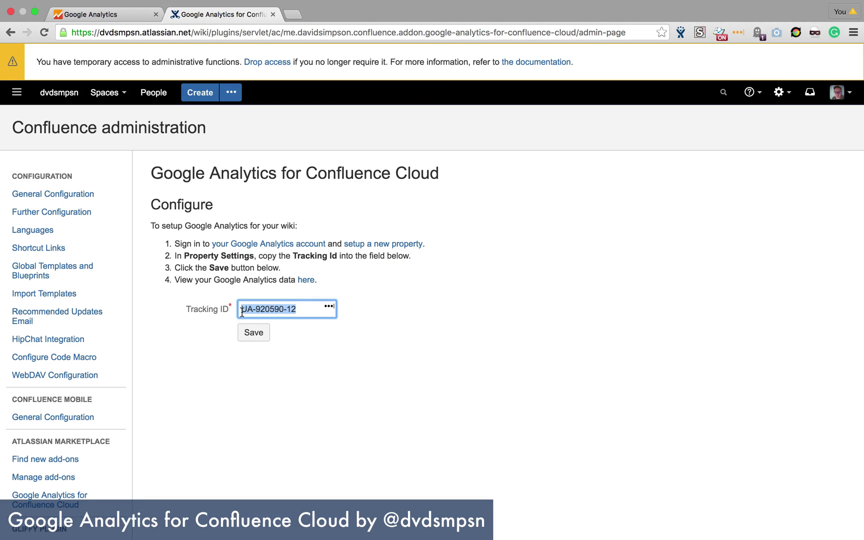
- Open the property's Tracking Info > Tracking Code page and select tracking ID UA-920590-13
click(102, 15)
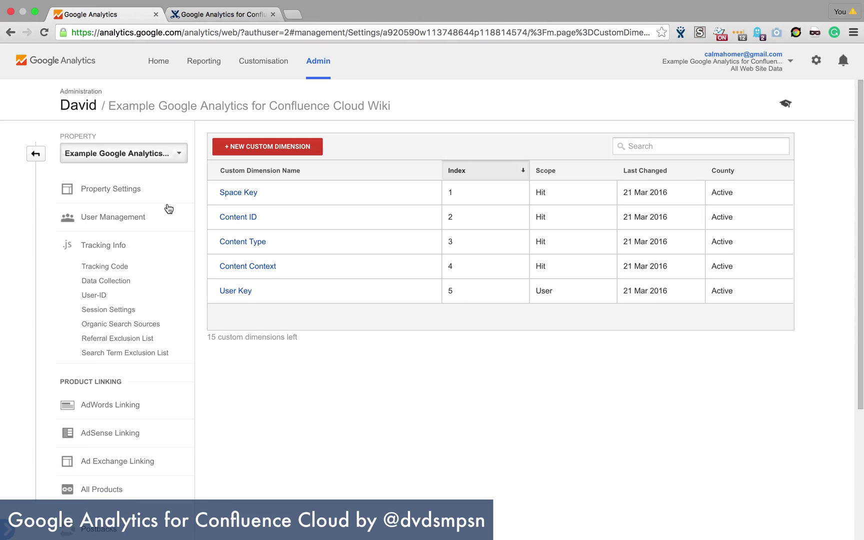
click(120, 194)
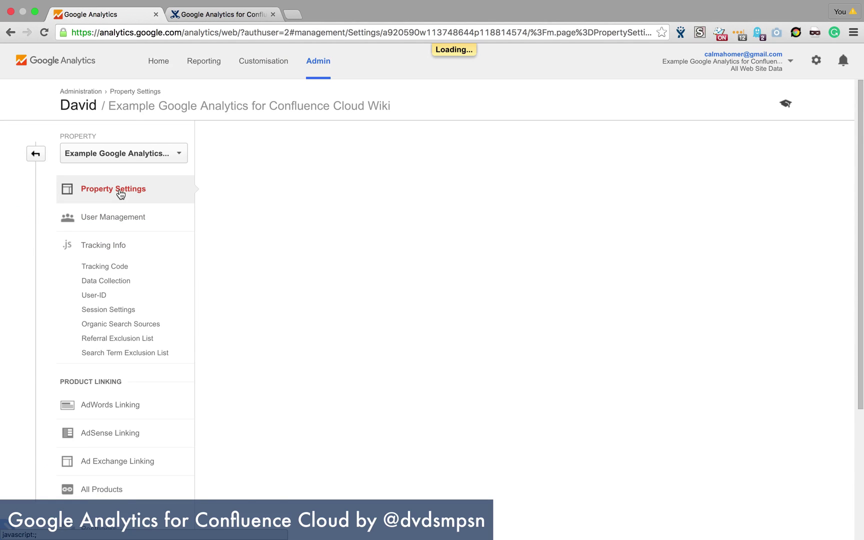
scroll(560, 322, down, 10)
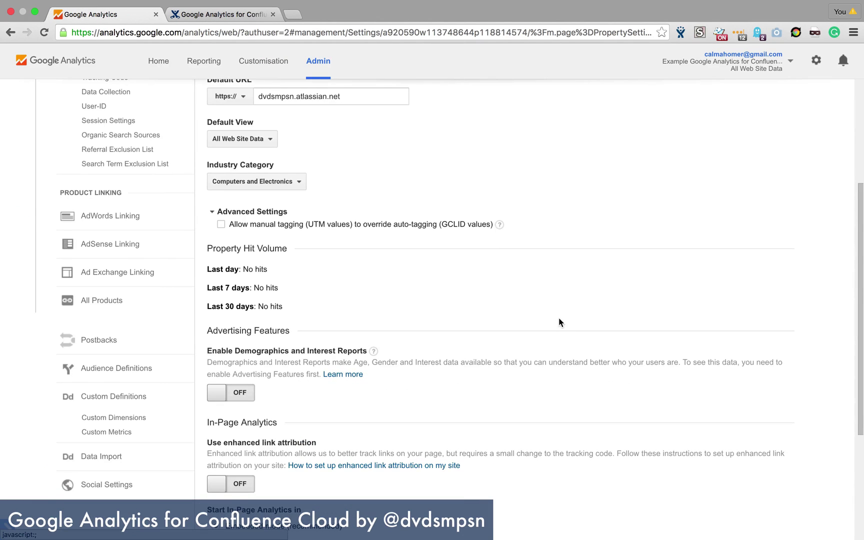
scroll(559, 323, up, 15)
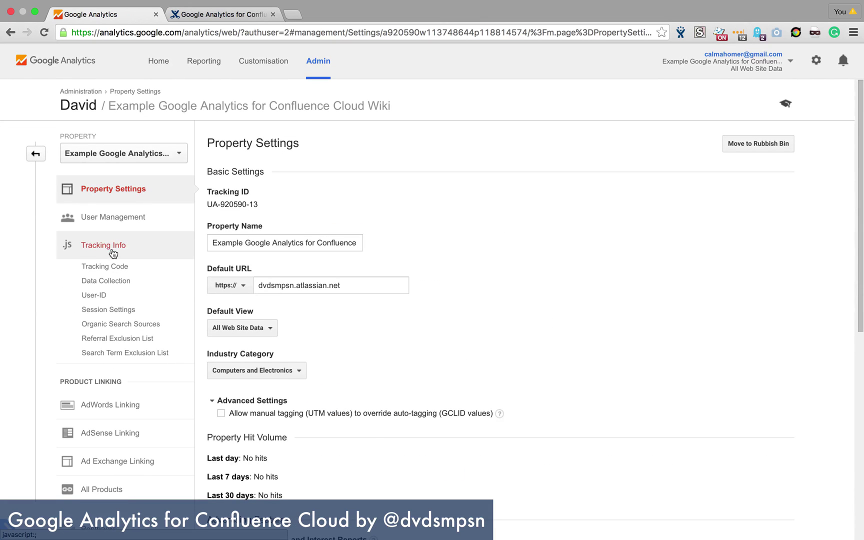
click(114, 253)
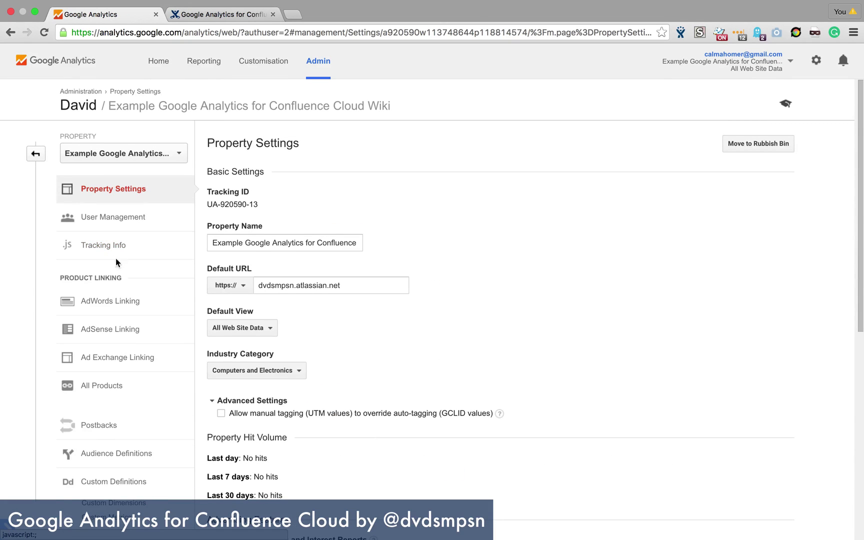
click(116, 245)
click(117, 267)
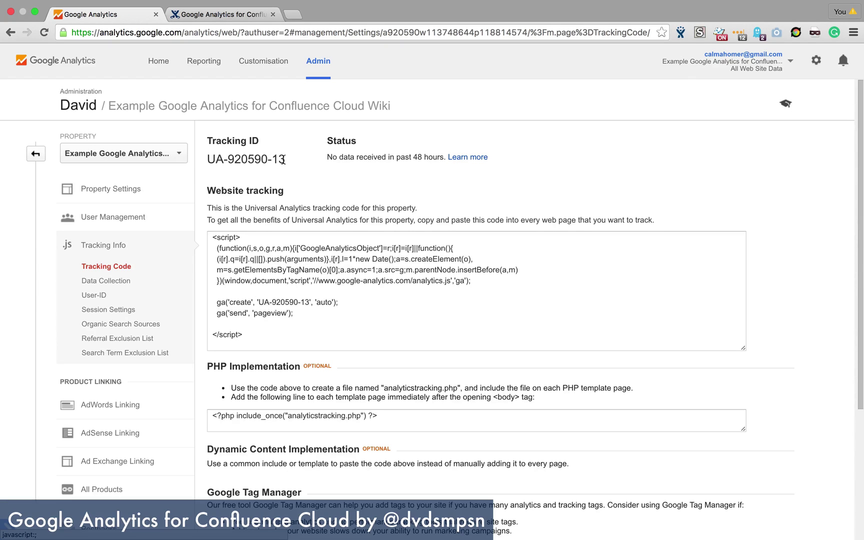
drag(285, 159, 200, 158)
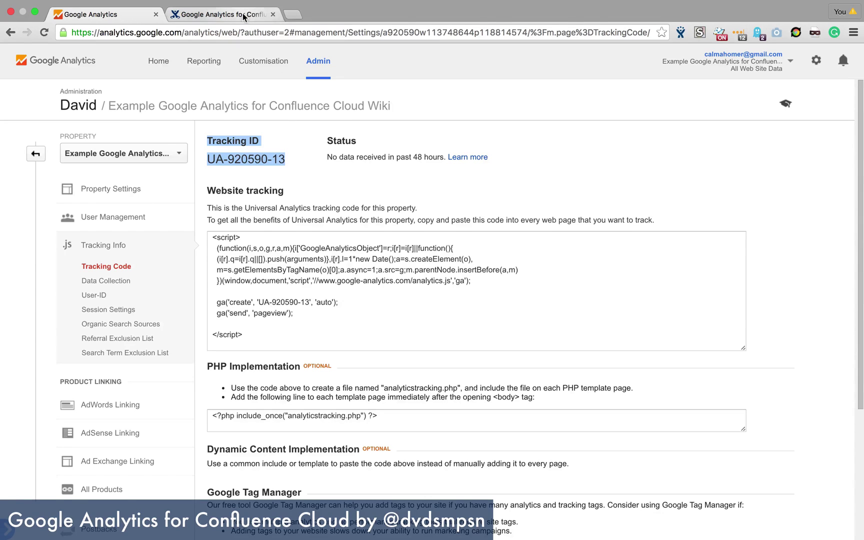
- Open the Cloud Macros for Bitbucket and Confluence space and highlight its Google Analytics footer notice
click(220, 14)
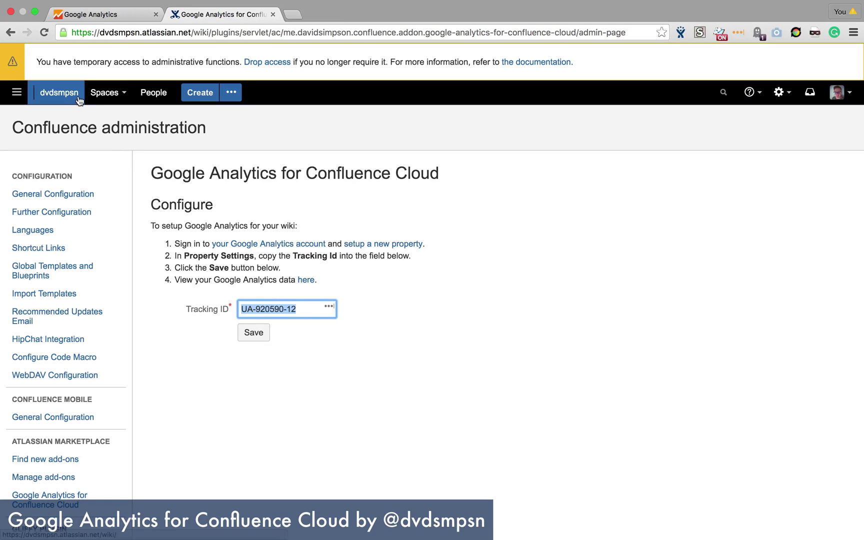
click(103, 93)
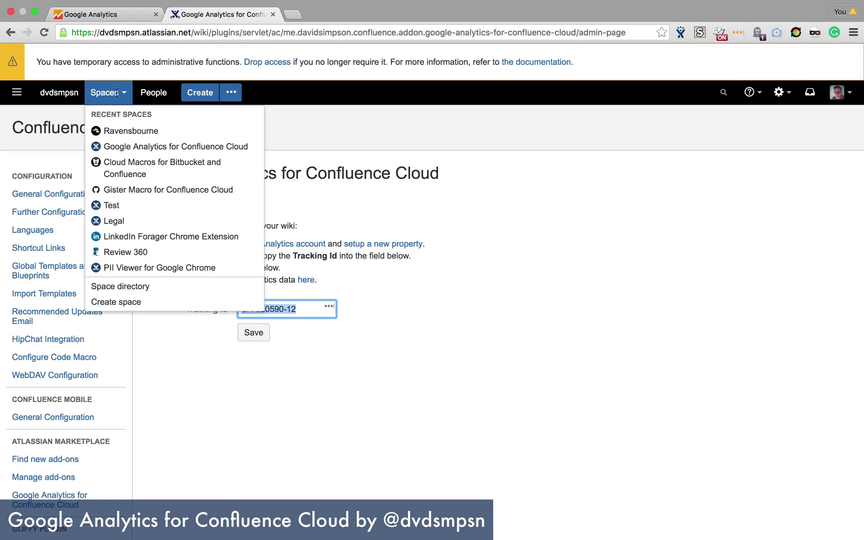
click(137, 165)
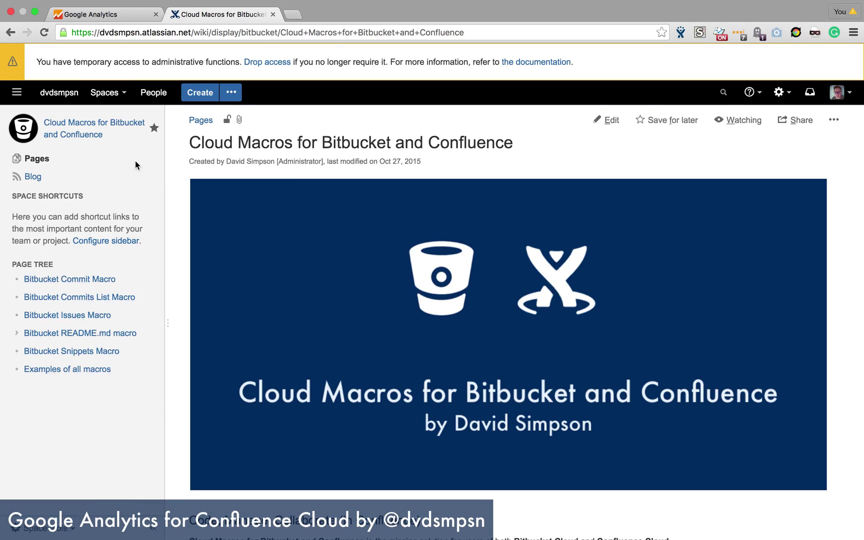
scroll(401, 292, down, 15)
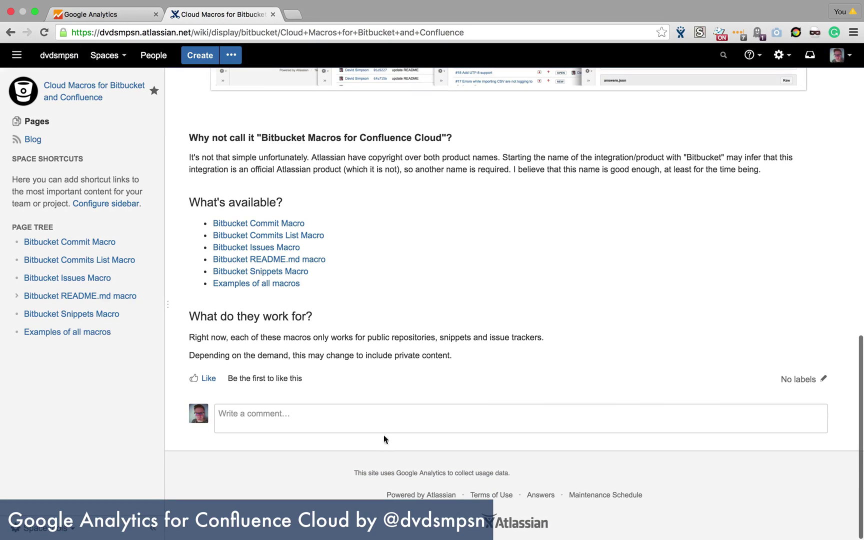
drag(354, 473, 516, 476)
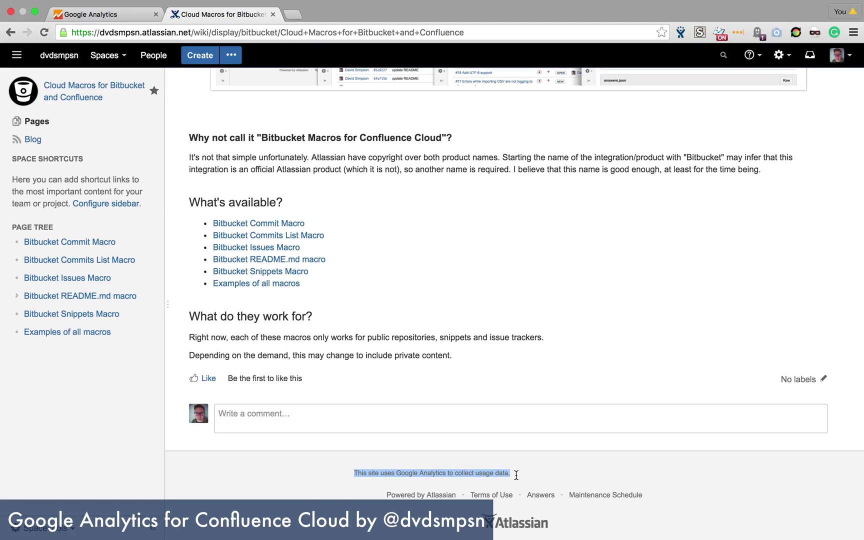
click(524, 473)
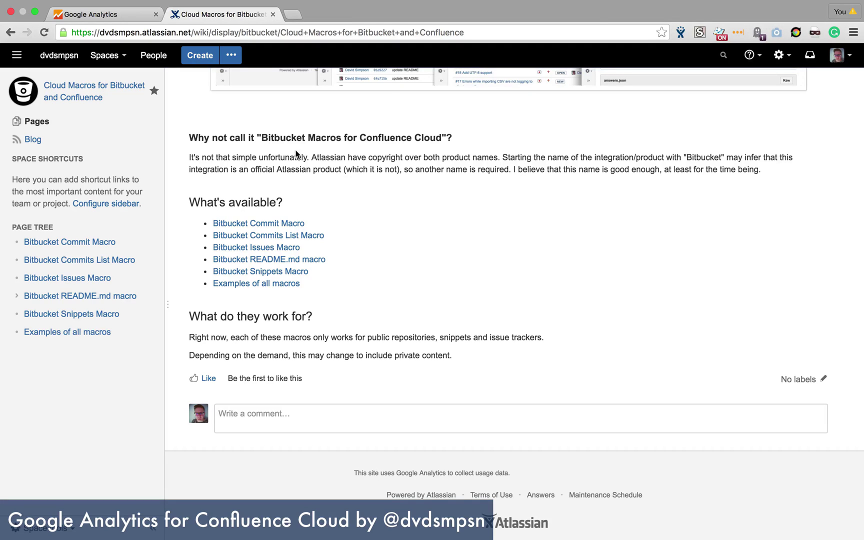
- Open Reporting for the dvdsmpsn wiki's All Web Site Data view, found by searching 'dvds'
click(98, 16)
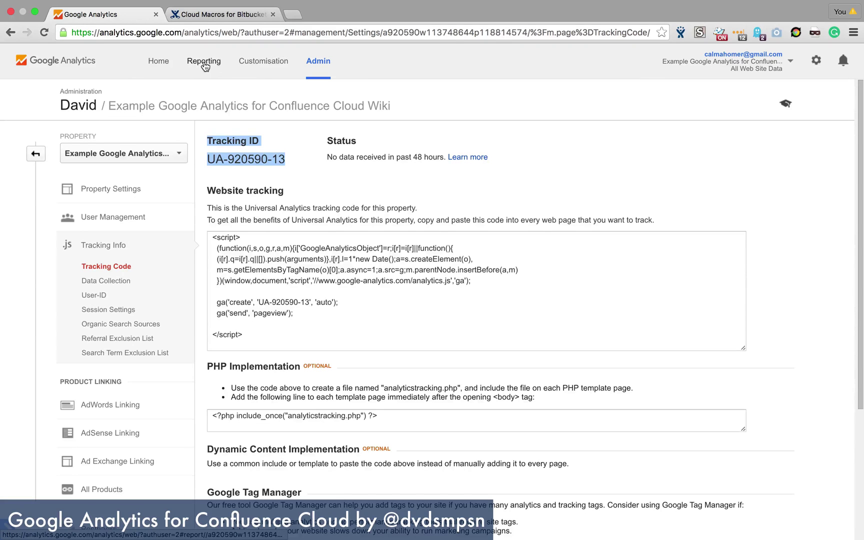
click(203, 64)
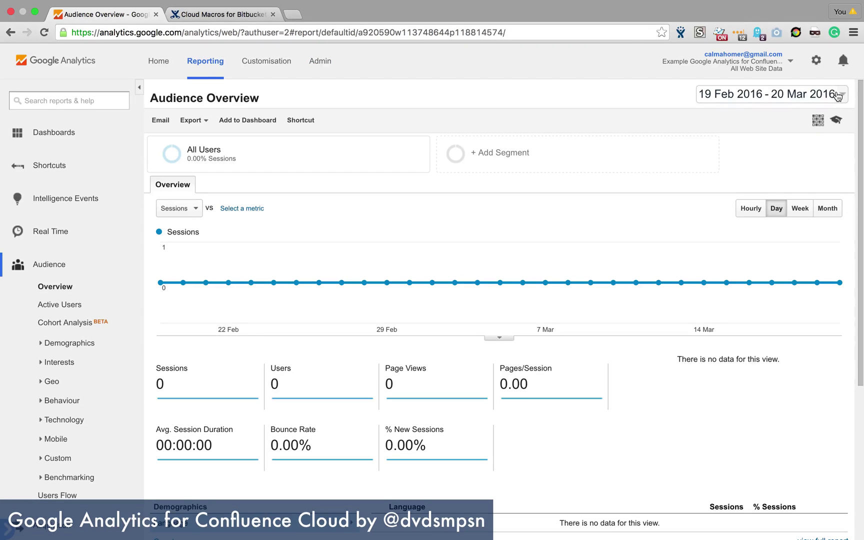
click(787, 61)
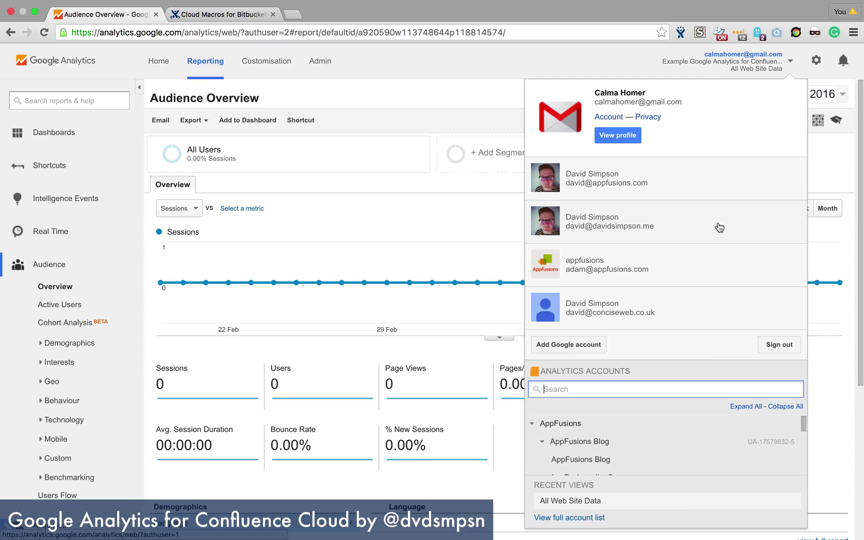
scroll(707, 356, down, 1)
click(587, 384)
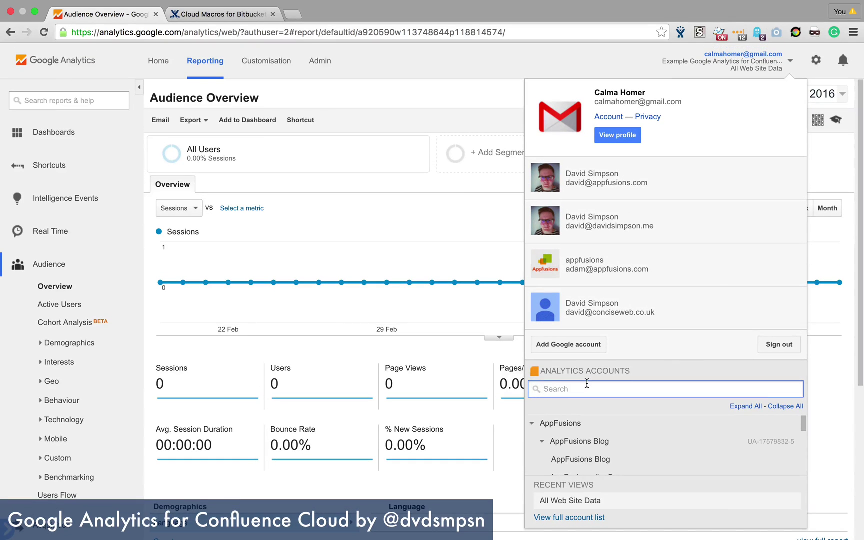
text(dvds)
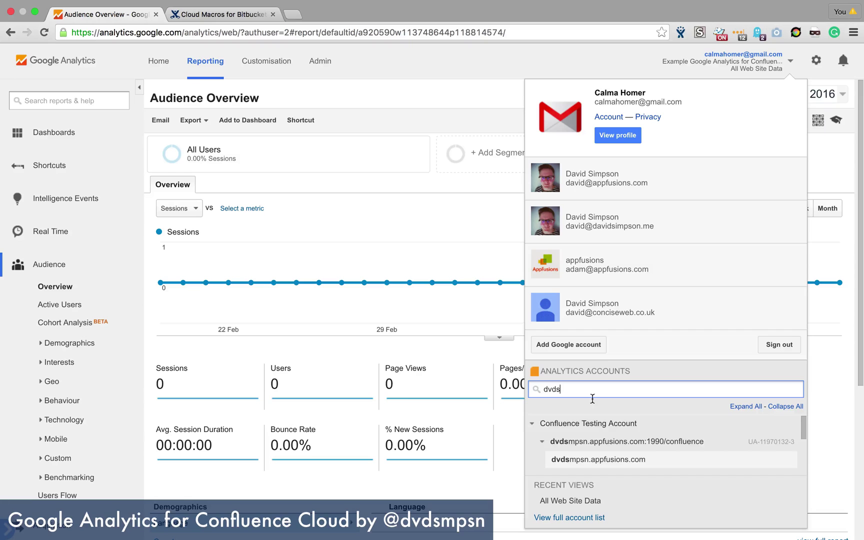
scroll(632, 450, down, 4)
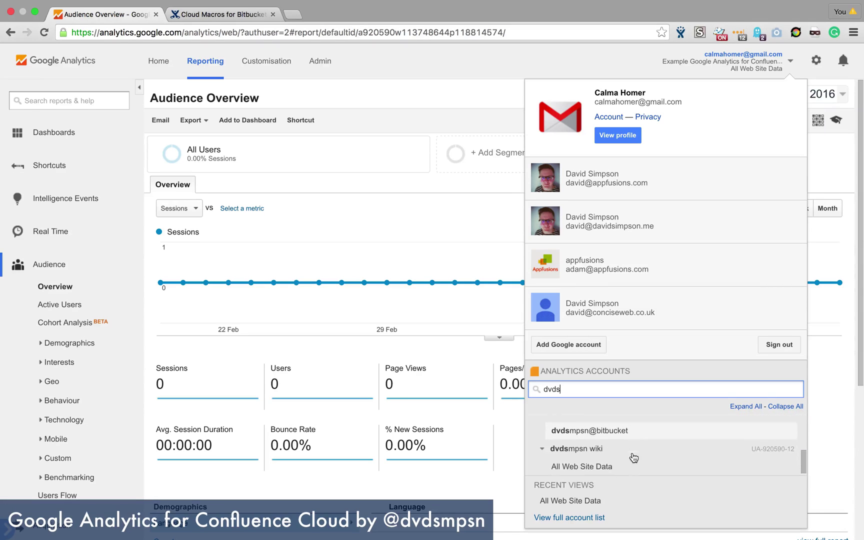
click(602, 466)
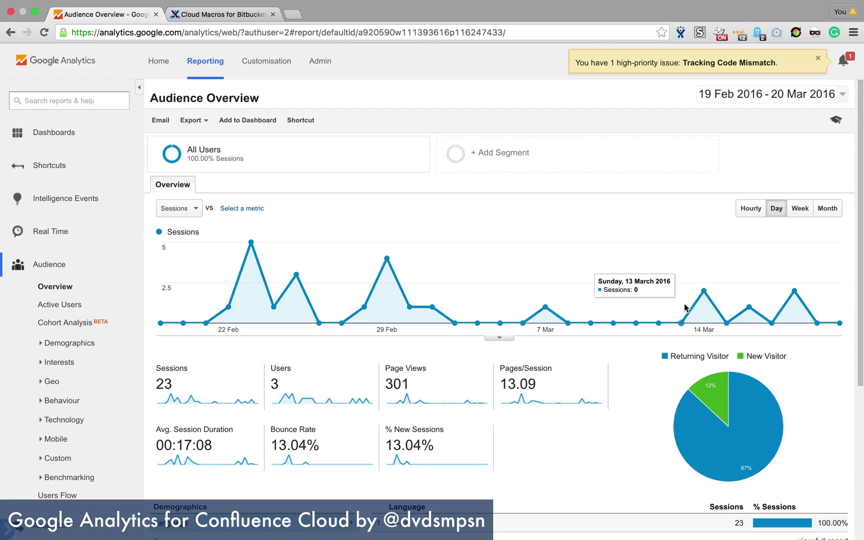
scroll(118, 431, down, 3)
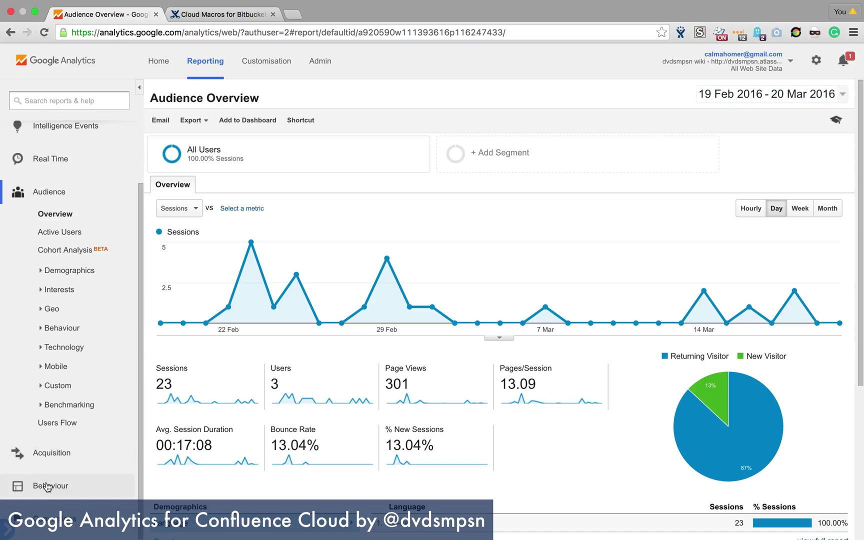
- Open the Behaviour > Site Content > All Pages report
click(86, 486)
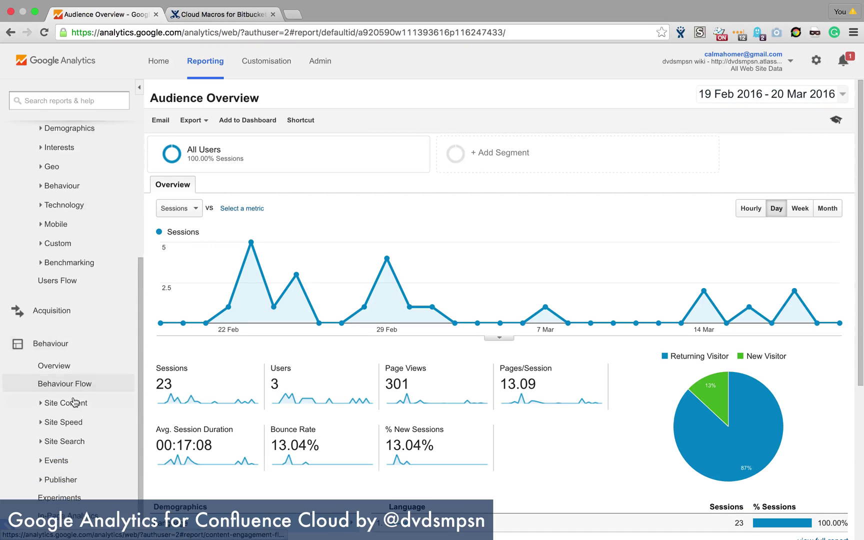
click(74, 403)
click(71, 423)
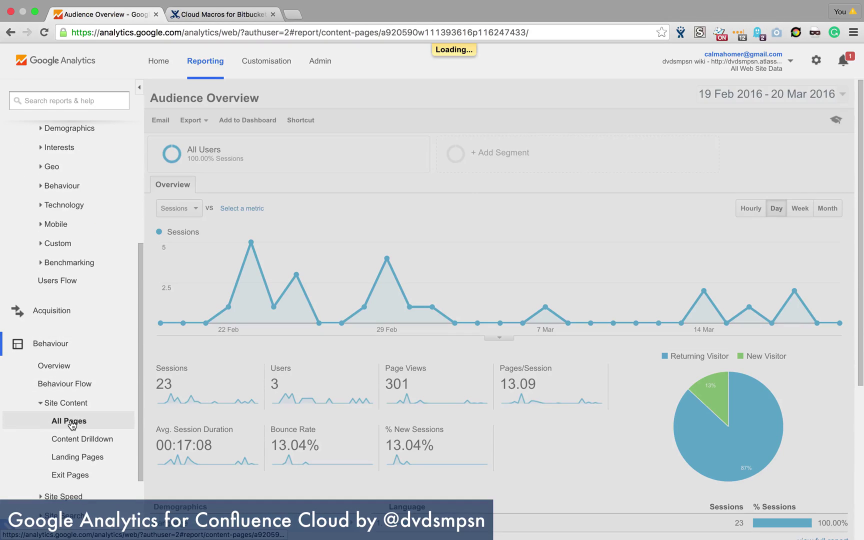
scroll(353, 420, down, 3)
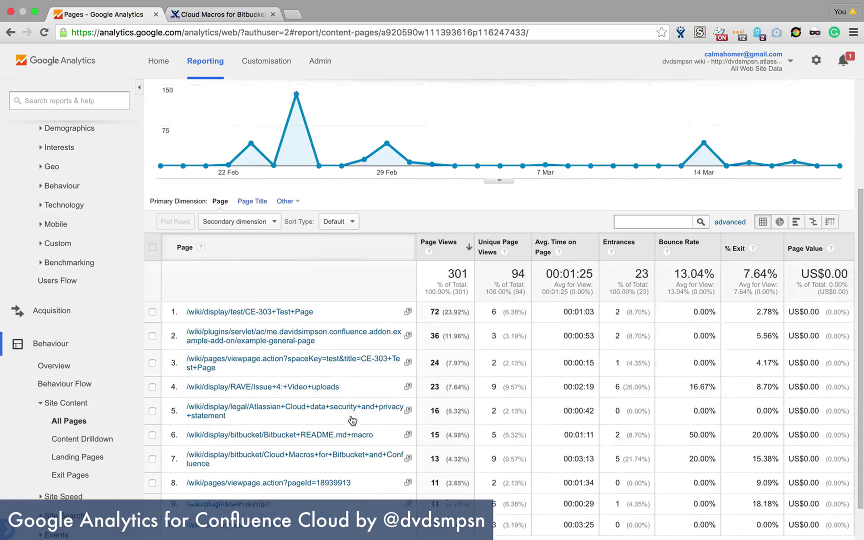
scroll(352, 421, down, 2)
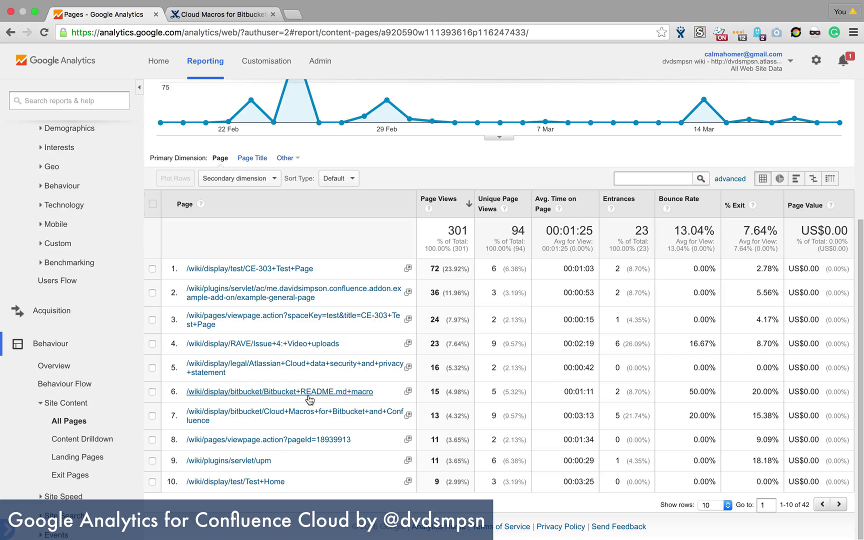
- Add Content Context as the secondary dimension, found by searching 'conte'
click(272, 180)
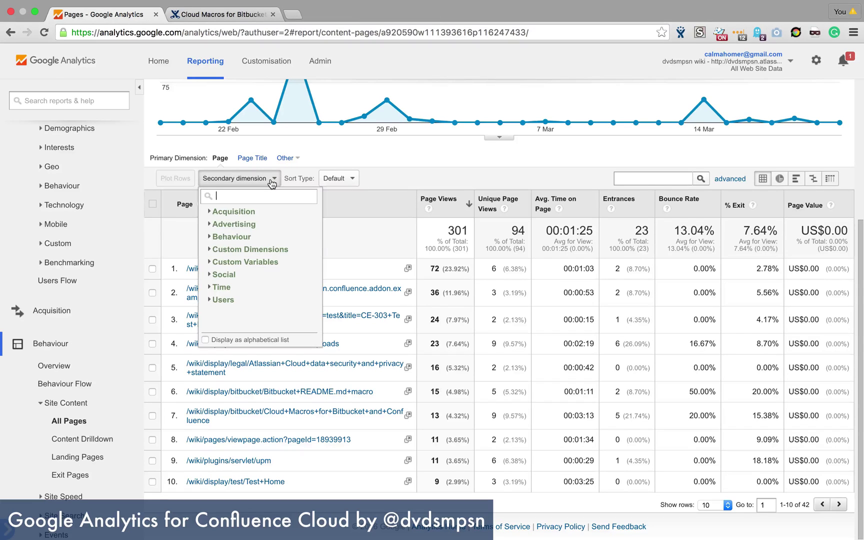
text(conte)
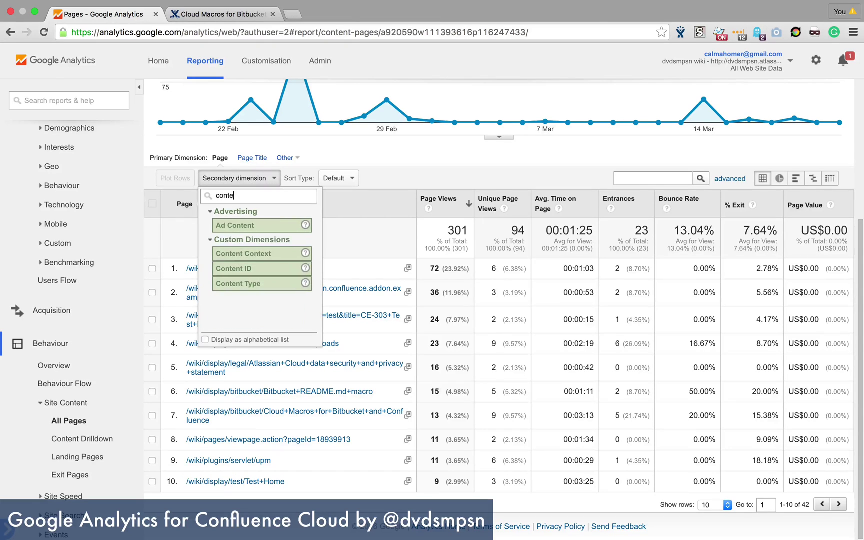
click(268, 254)
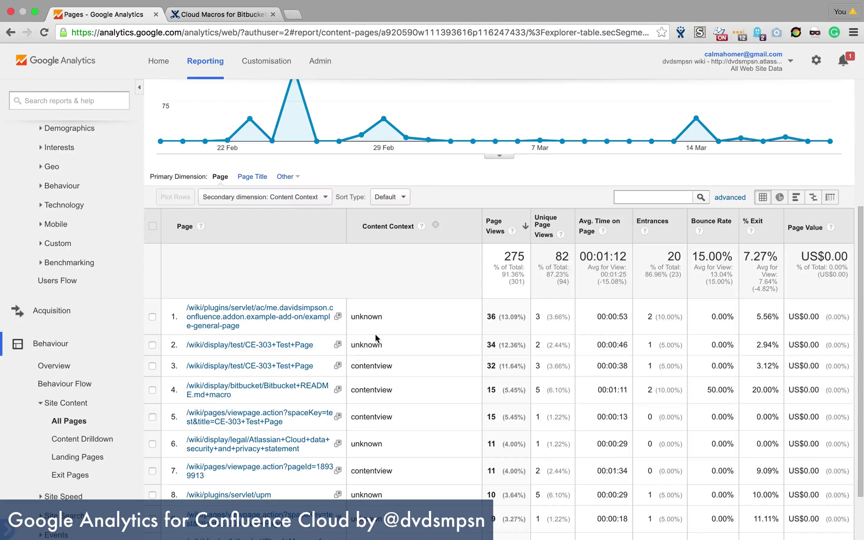
scroll(434, 377, down, 2)
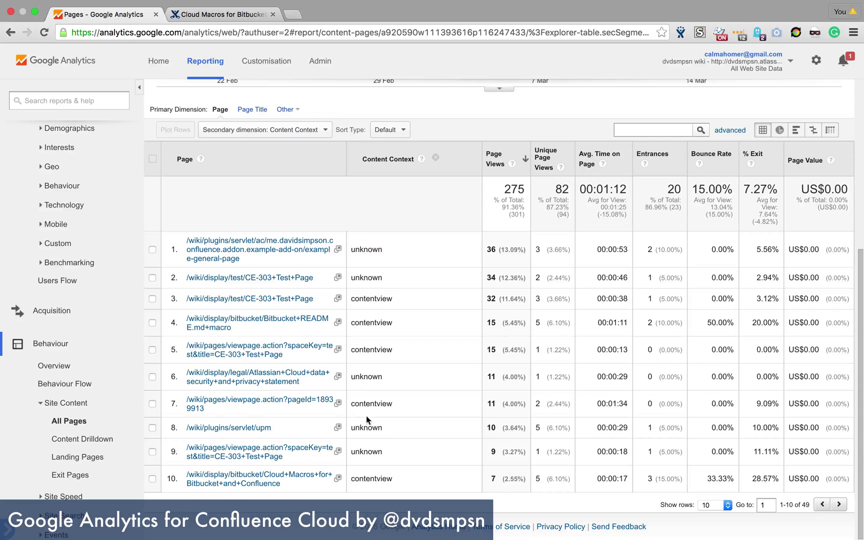
- Filter the All Pages table to 'contentedit', then clear that filter to show all pages
double_click(364, 403)
click(636, 129)
text(contentedit)
key(Return)
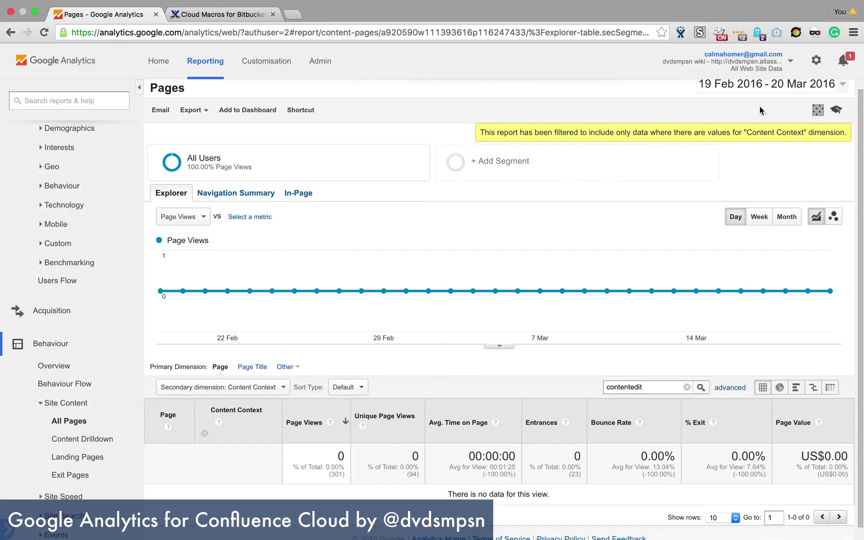
scroll(690, 347, down, 1)
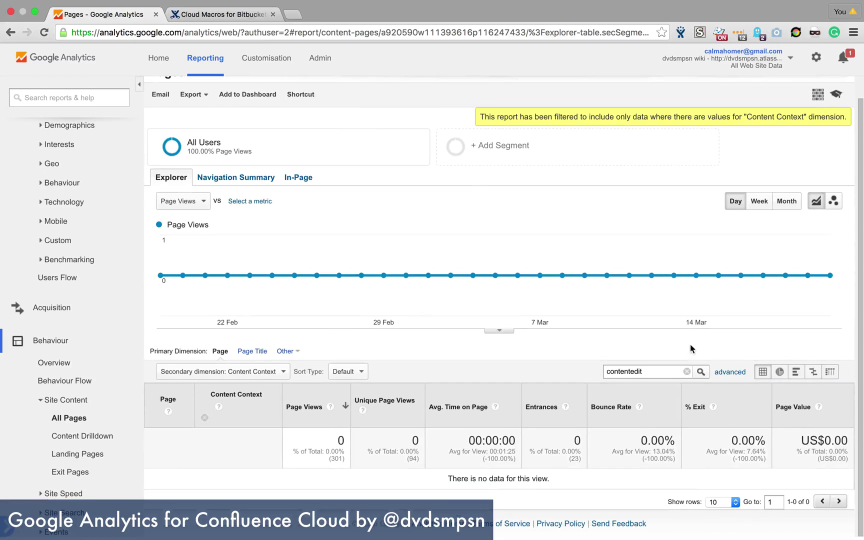
click(689, 373)
scroll(497, 388, down, 5)
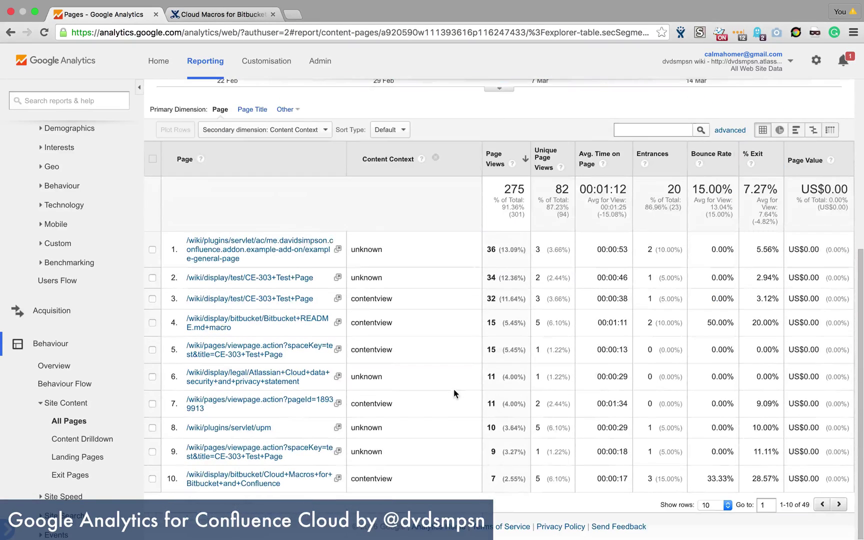
- Add User Key from the custom dimensions as the secondary dimension and select row 1's user key
click(313, 130)
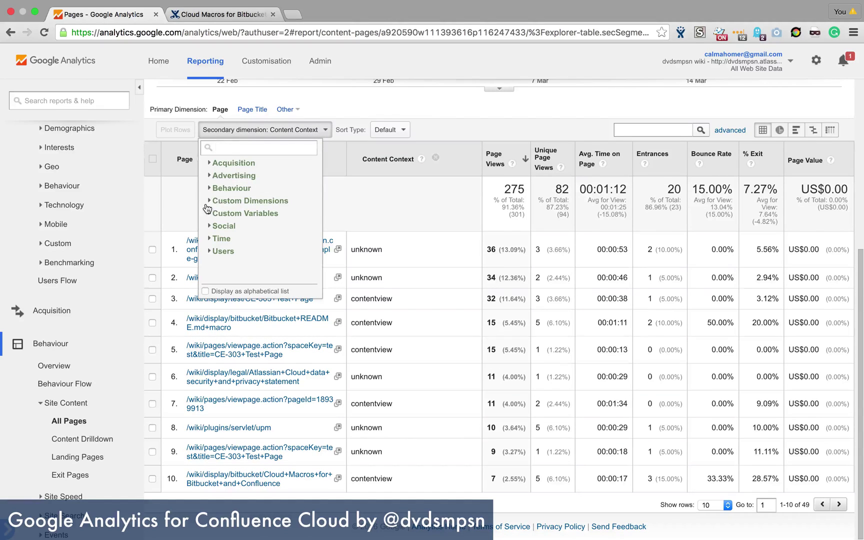
click(210, 201)
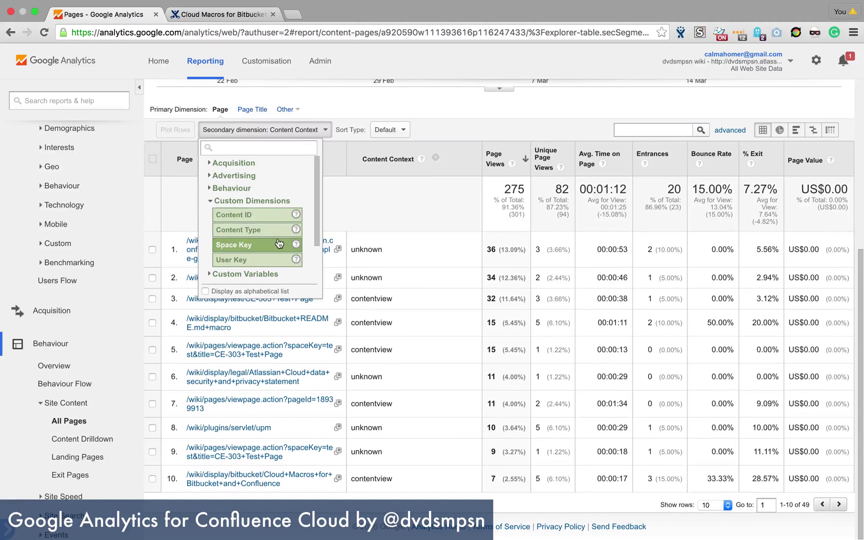
click(264, 260)
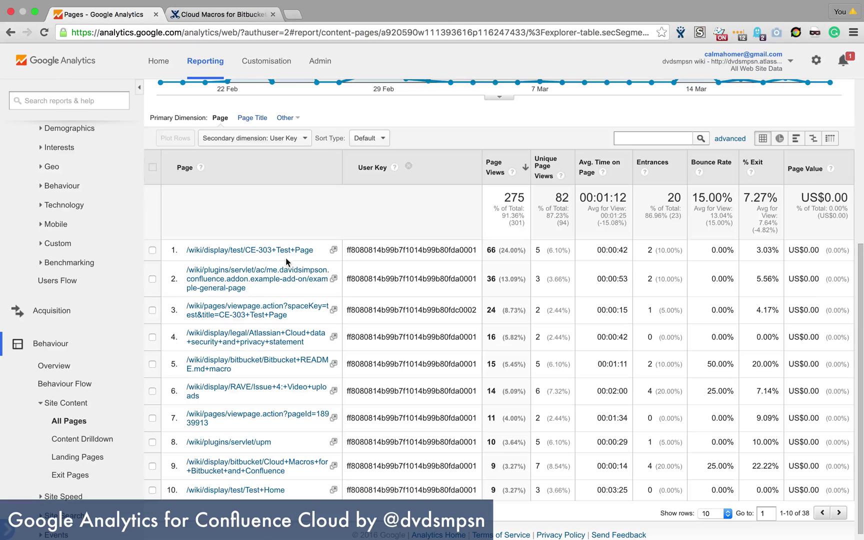
double_click(365, 250)
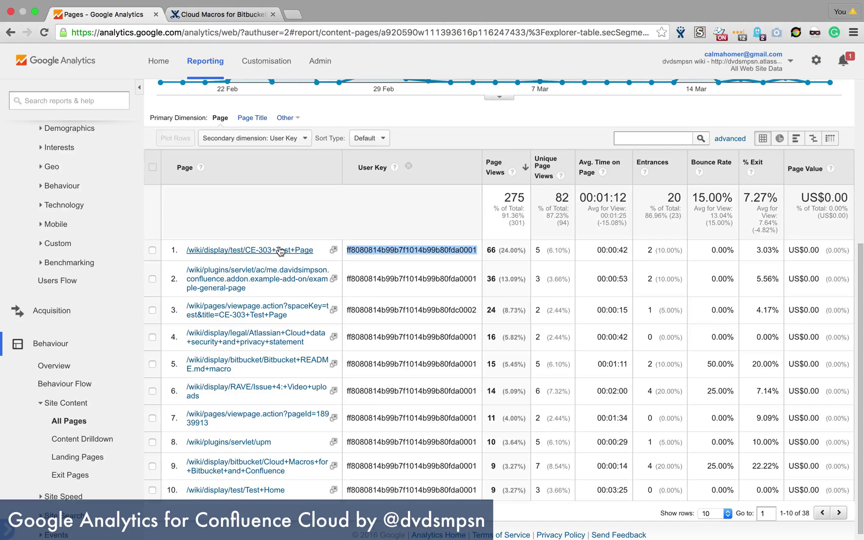
- Switch the secondary dimension to Space Key and select the bitbucket space key in row 4
click(300, 140)
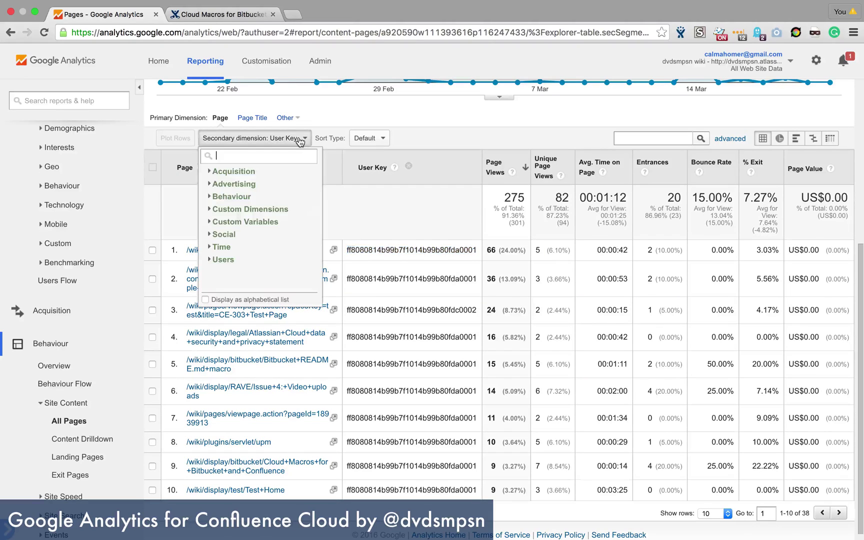
click(232, 224)
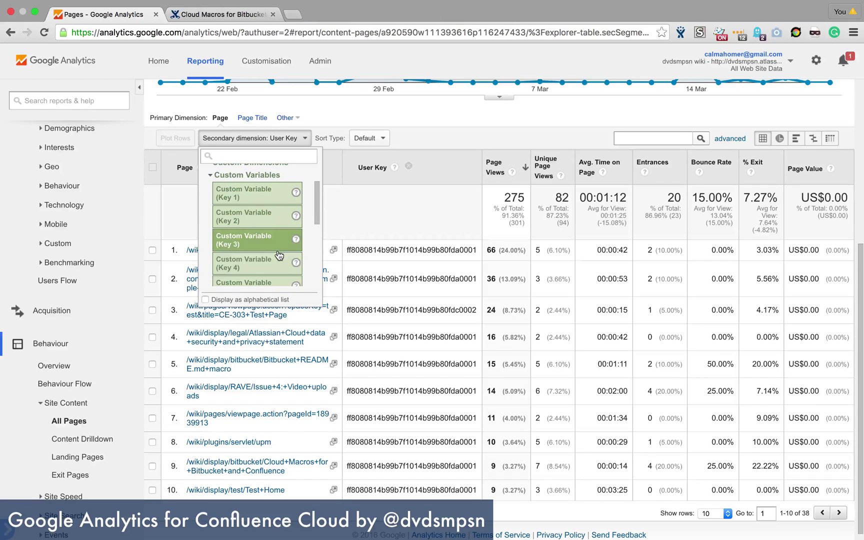
scroll(279, 255, up, 2)
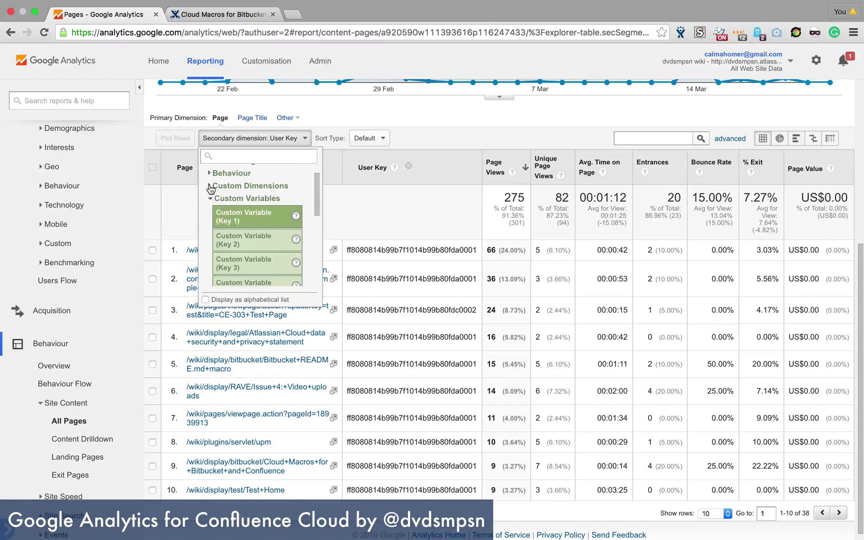
click(213, 192)
click(244, 245)
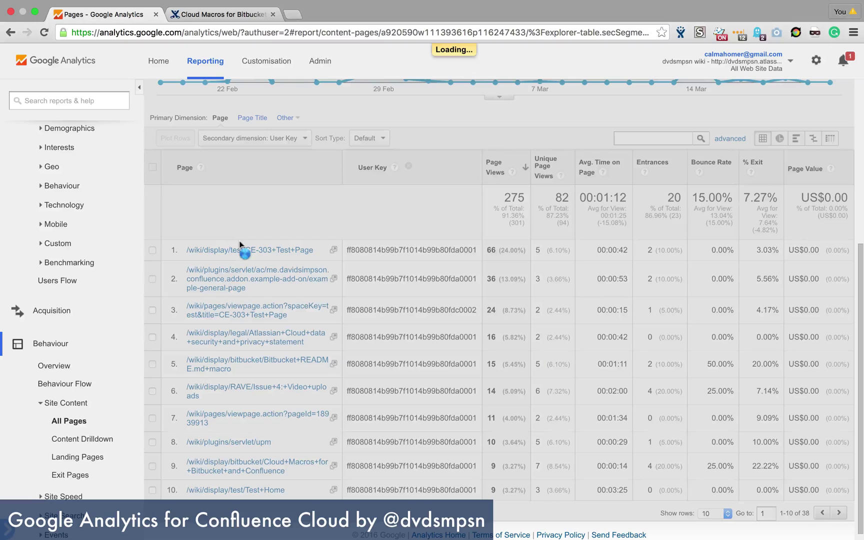
scroll(421, 295, down, 1)
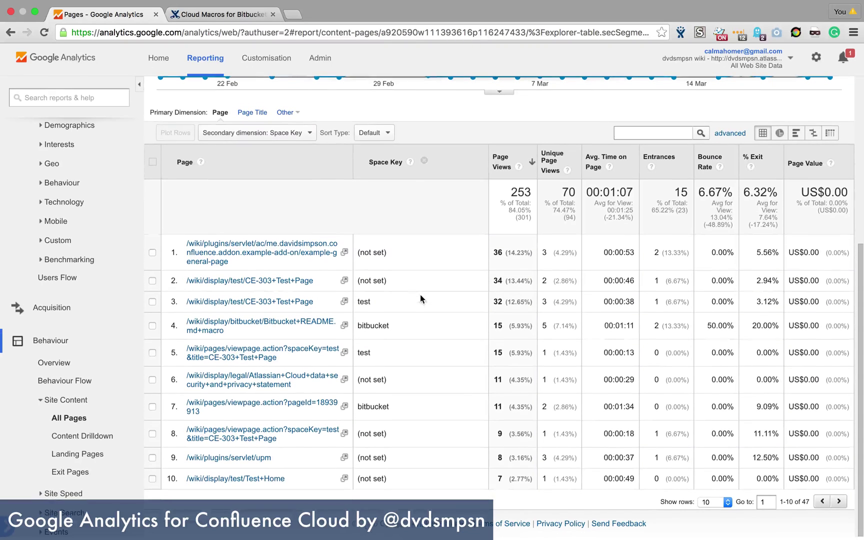
double_click(375, 330)
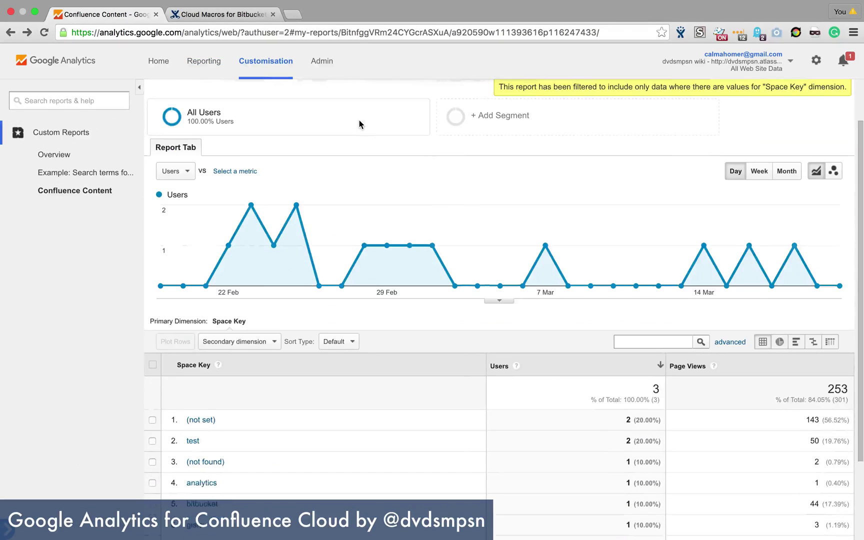
- Drill into the (not found) space key, then return to the Space Key breakdown
scroll(359, 123, up, 2)
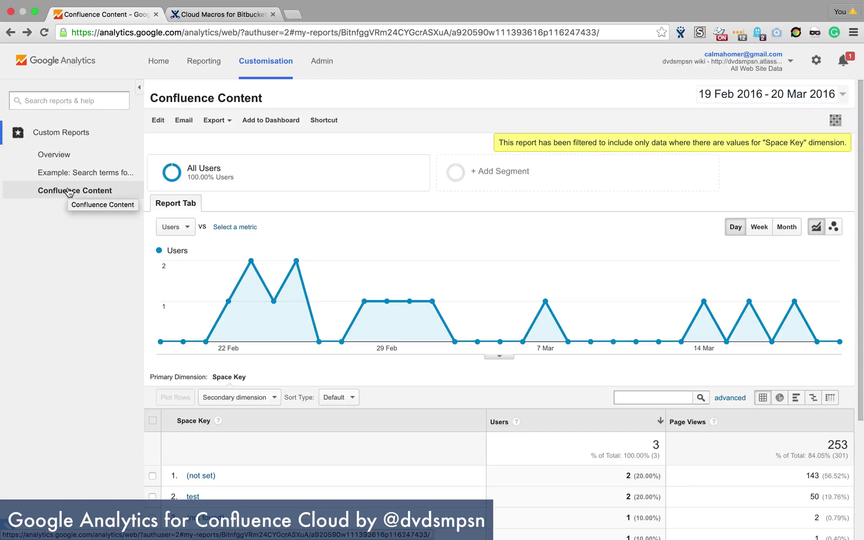
scroll(313, 224, down, 3)
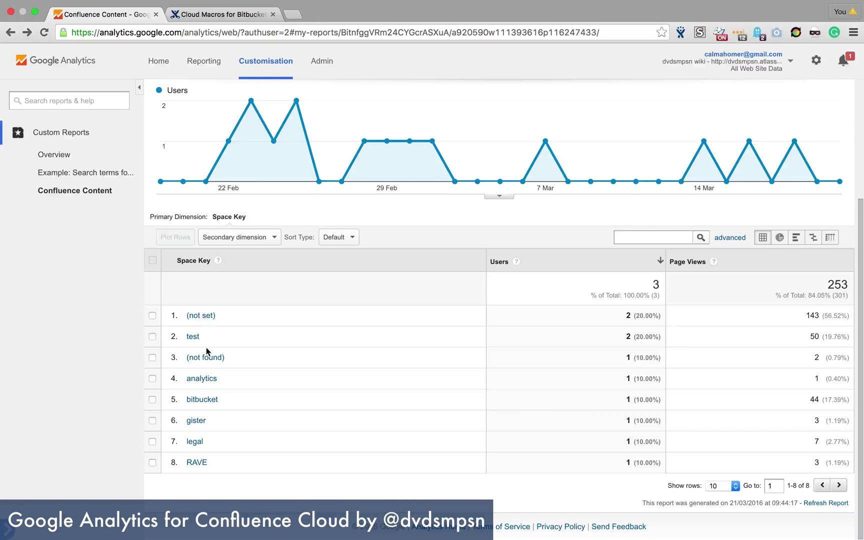
click(207, 358)
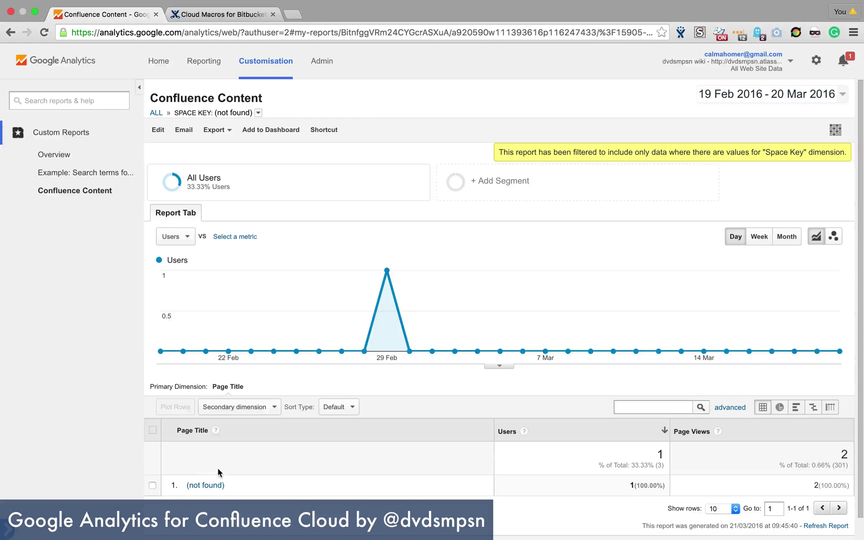
click(10, 32)
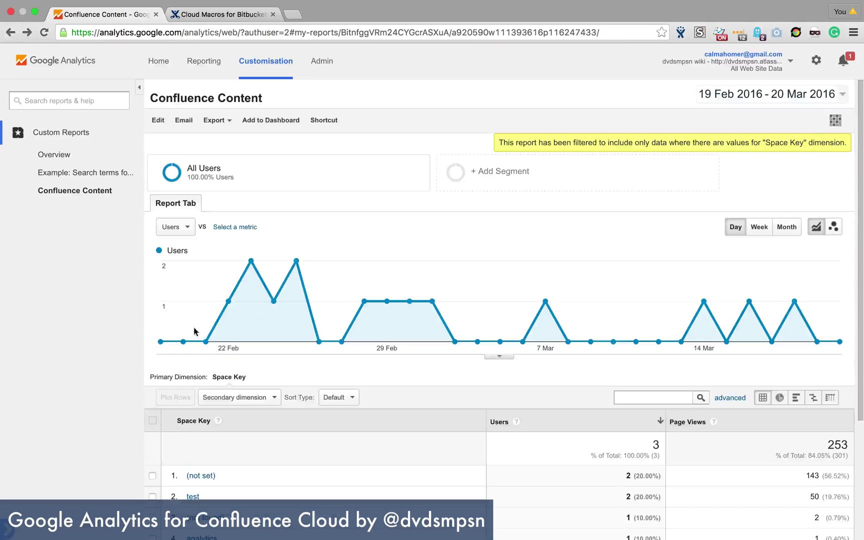
- Drill into the (not set) space key, showing one page title with 143 page views
scroll(233, 381, down, 3)
scroll(220, 351, down, 1)
click(205, 316)
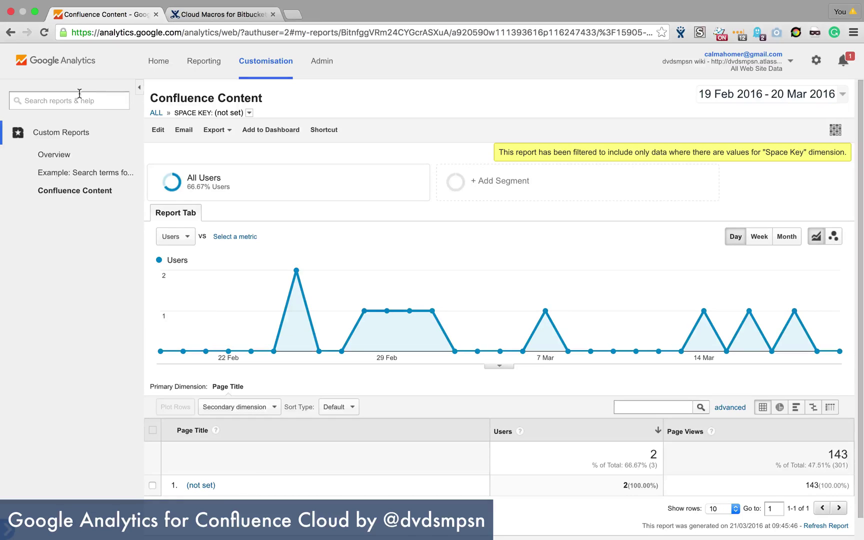
- List the bitbucket space's pages and check view and edit counts for Bitbucket Commit Macro
click(10, 32)
scroll(335, 261, down, 5)
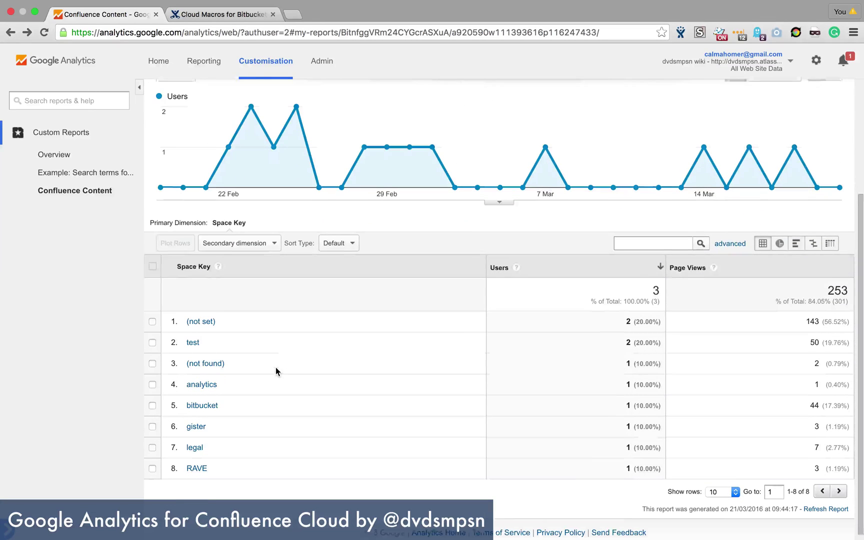
click(203, 400)
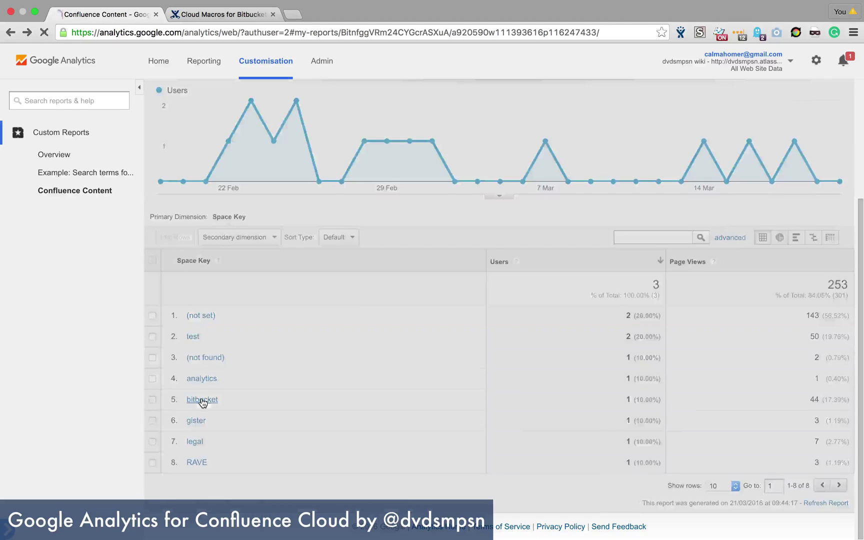
scroll(345, 413, down, 5)
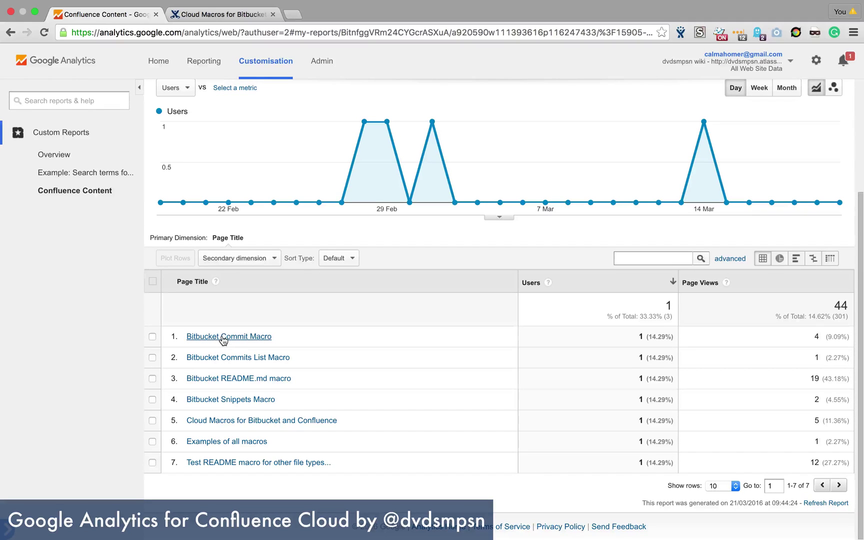
click(235, 338)
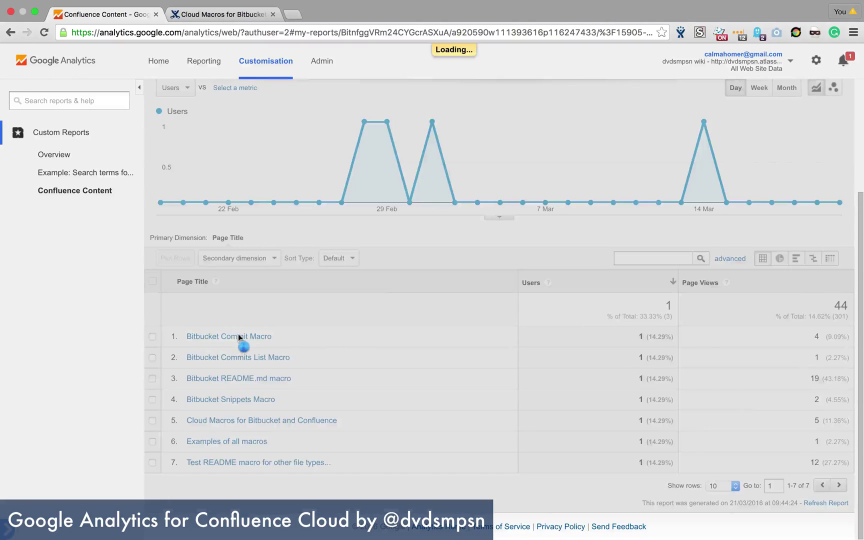
scroll(246, 470, down, 2)
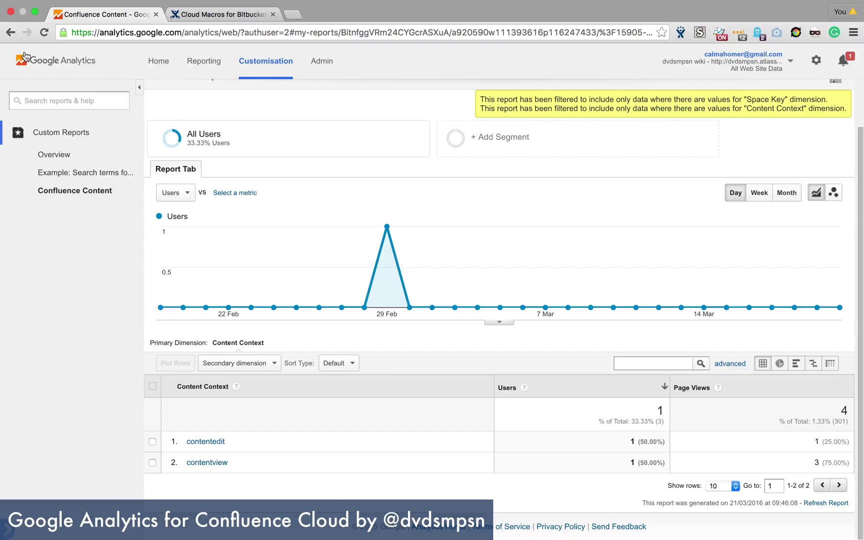
- Open Bitbucket README.md macro from the bitbucket space: contentedit 4, contentview 15 page views
click(10, 33)
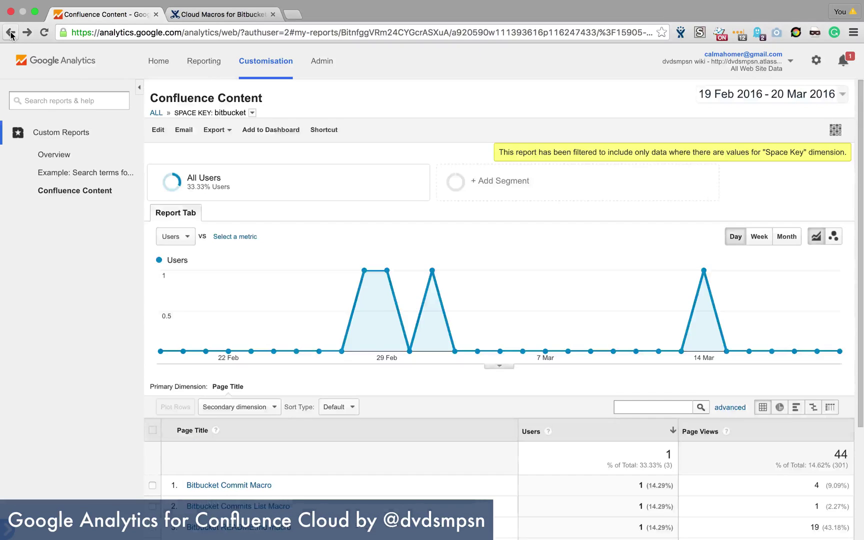
click(11, 33)
scroll(255, 350, down, 3)
click(202, 400)
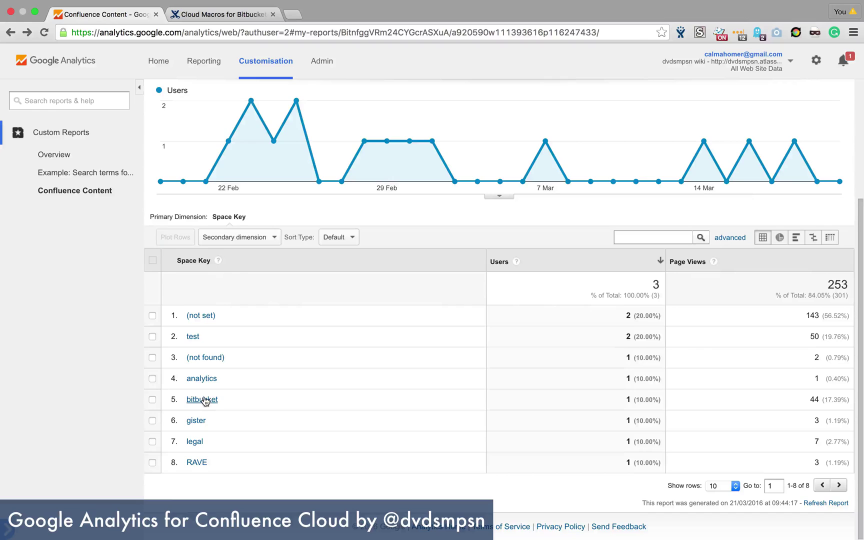
scroll(300, 440, down, 3)
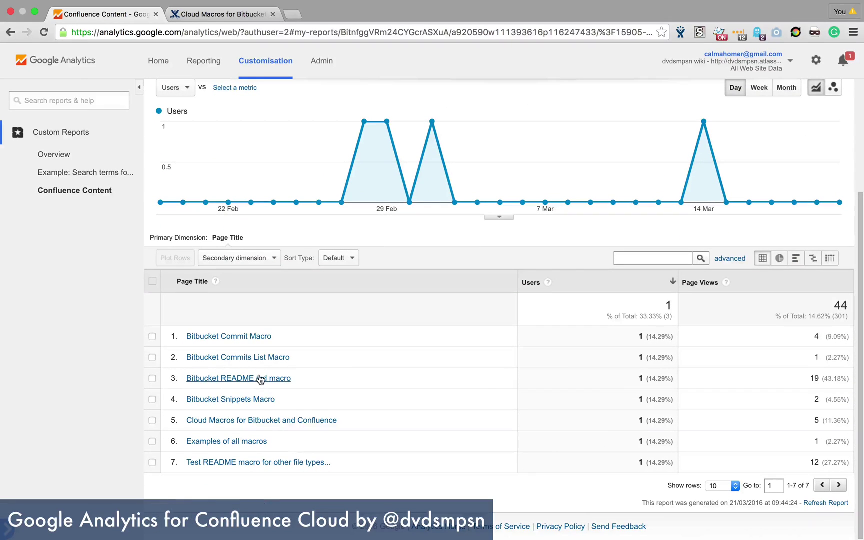
click(260, 382)
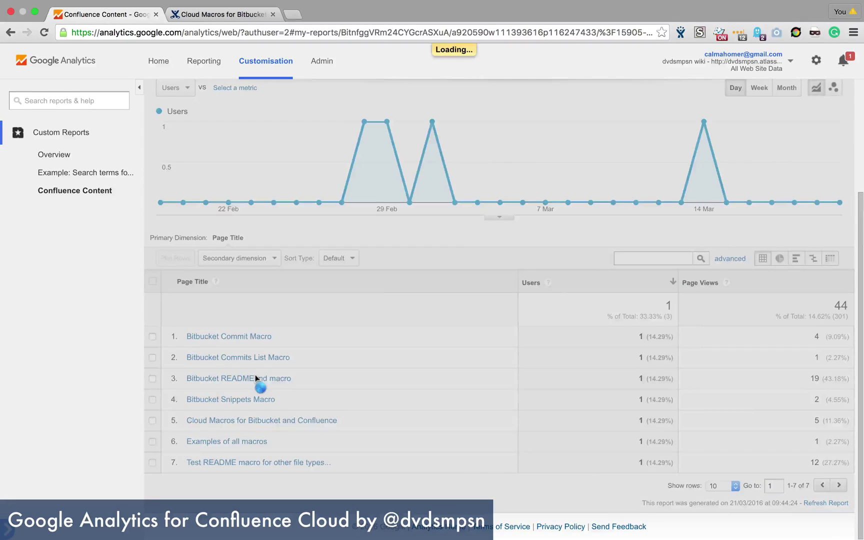
scroll(265, 390, down, 2)
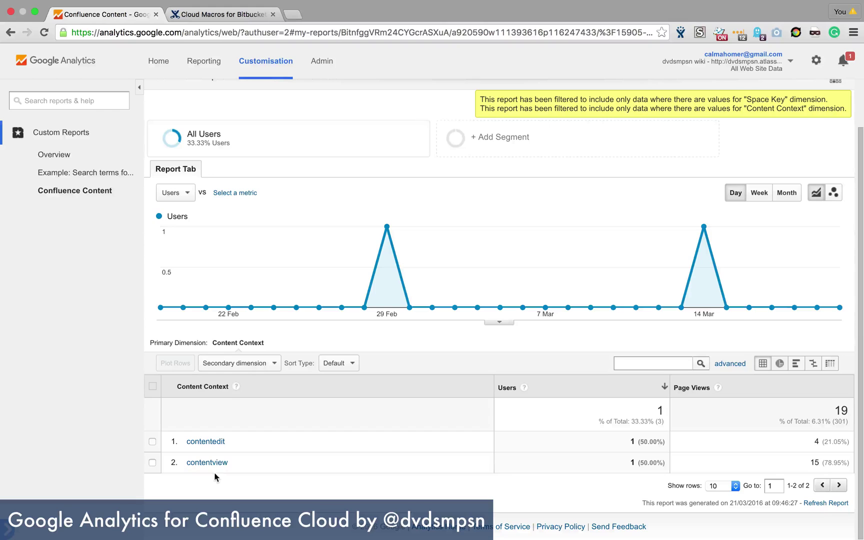